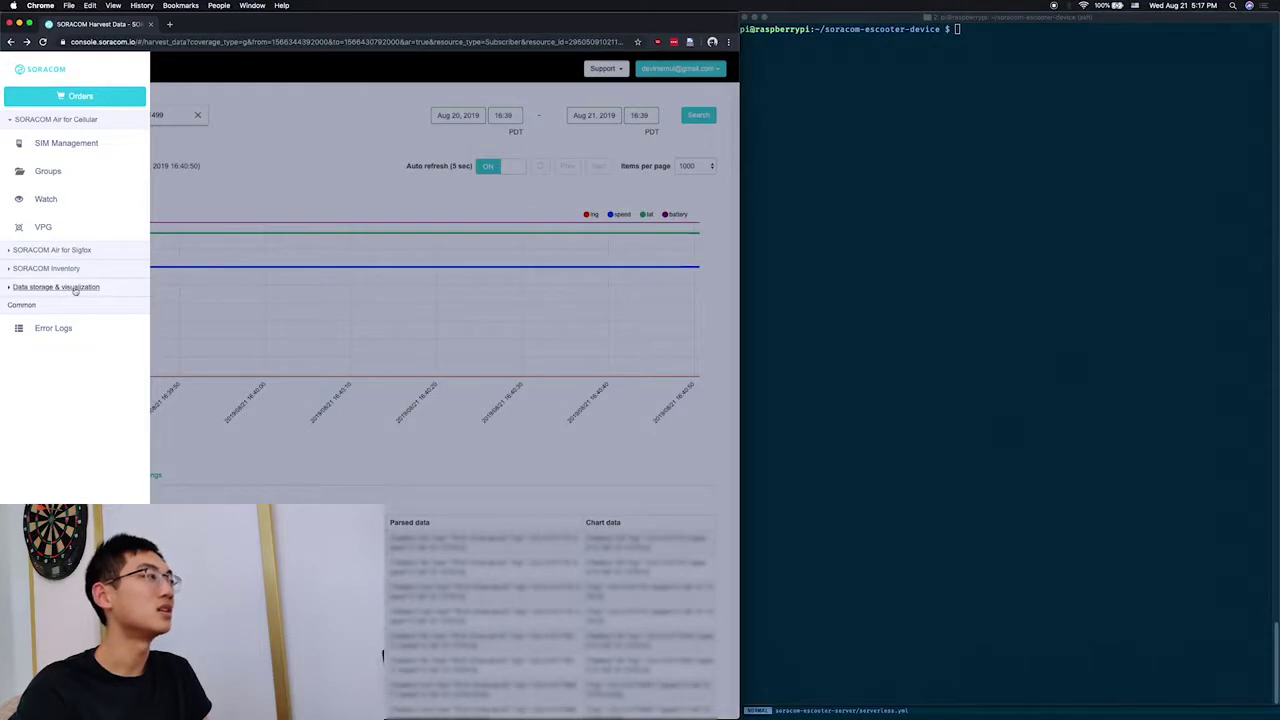
Step: Expand the Data storage & visualization section of the Console menu
click(75, 289)
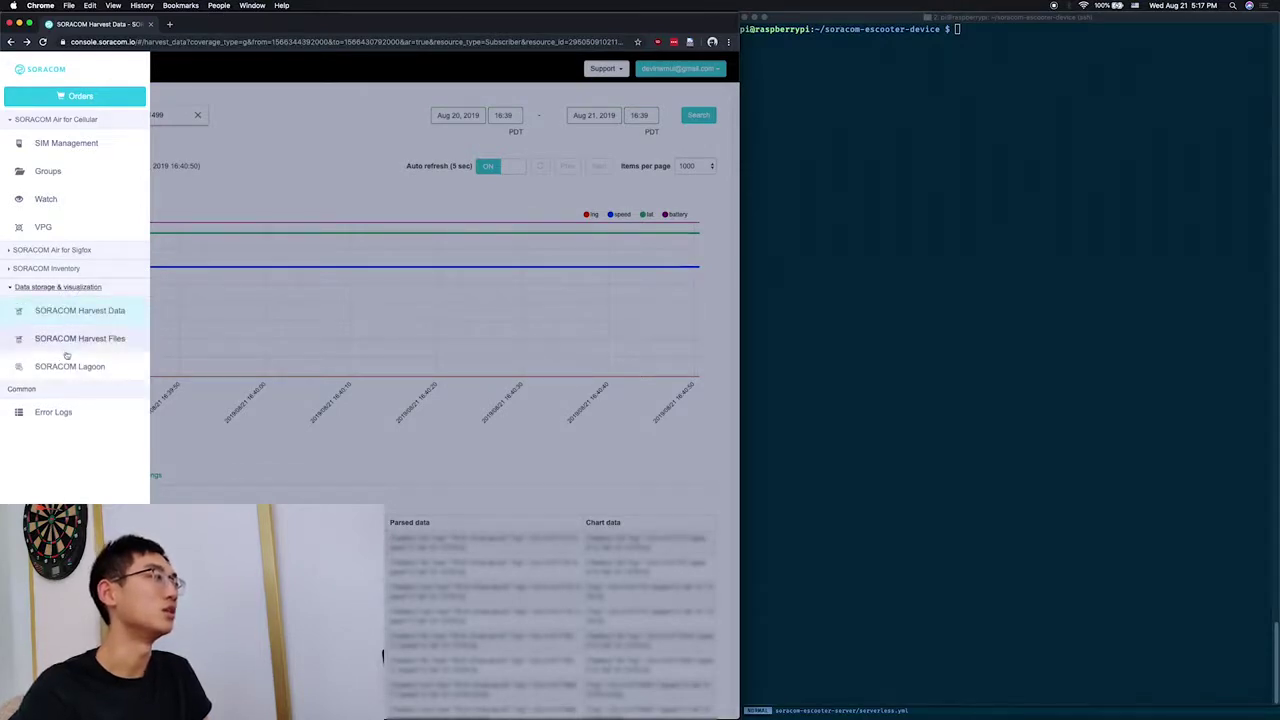
Step: Go to the SORACOM Lagoon page and launch the Lagoon console
click(101, 366)
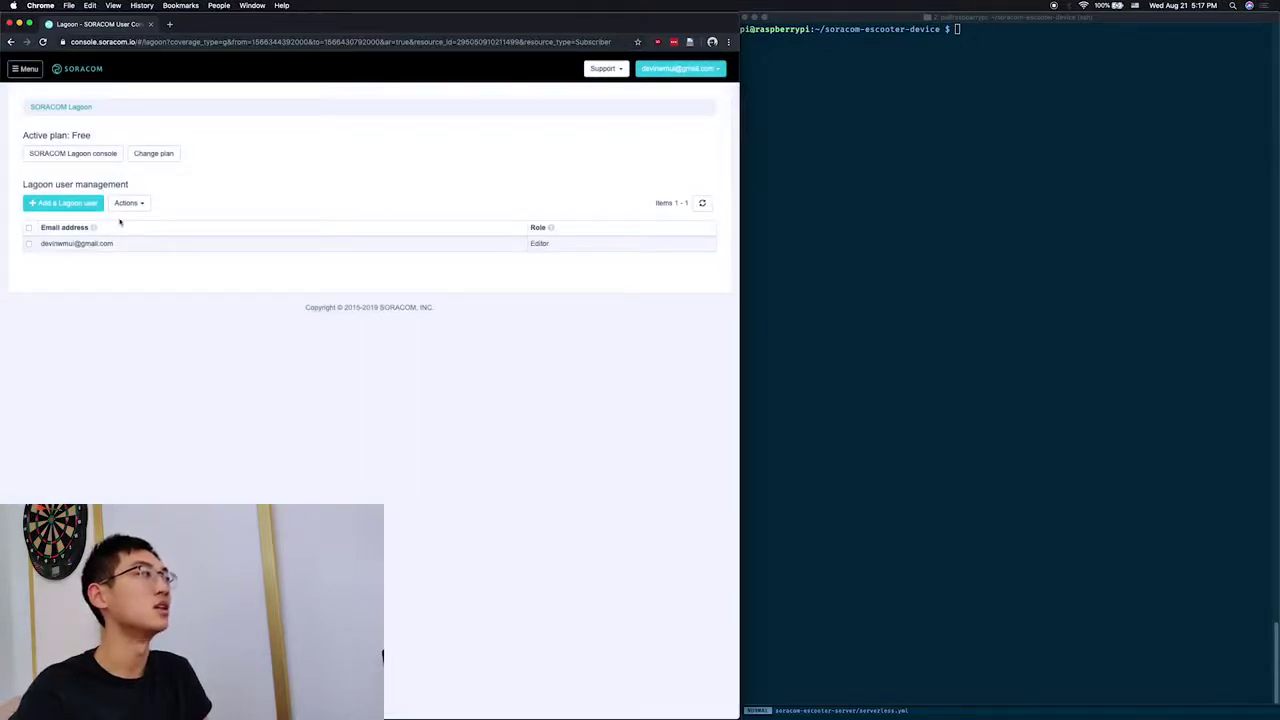
click(110, 153)
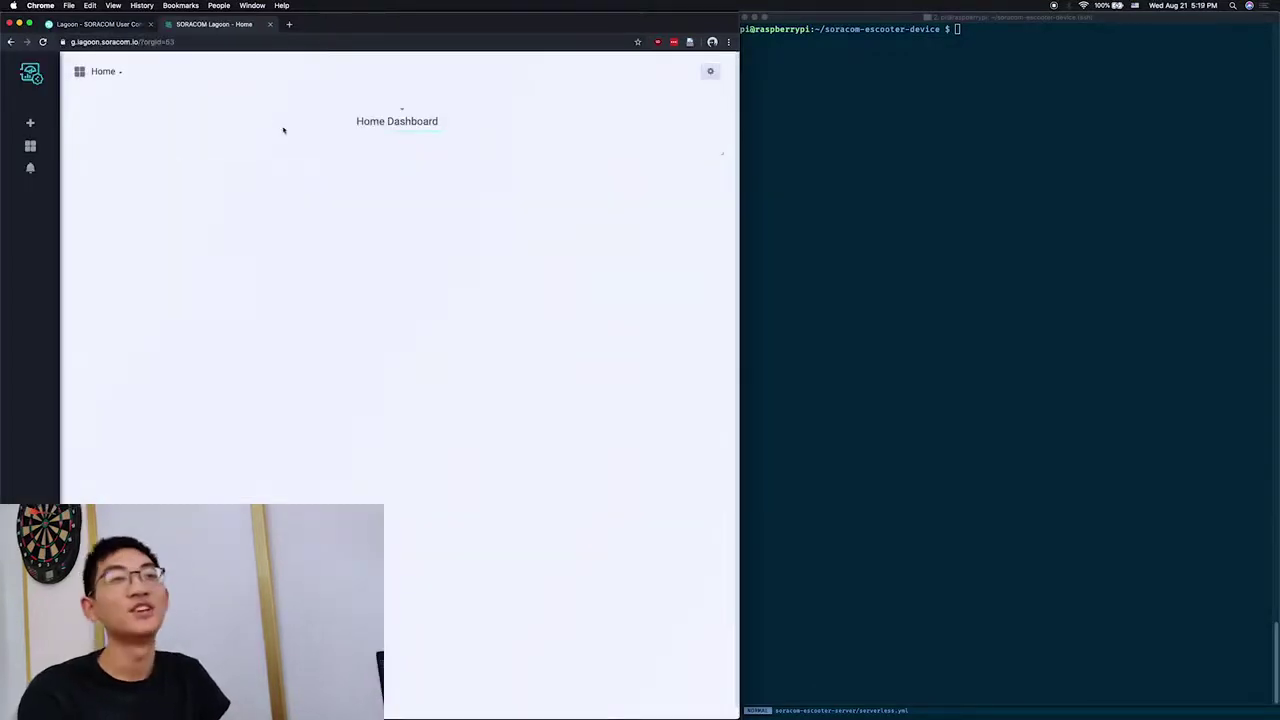
Step: Create a new dashboard with a Soracom Map Panel and open the panel for editing
mouse_move(30, 122)
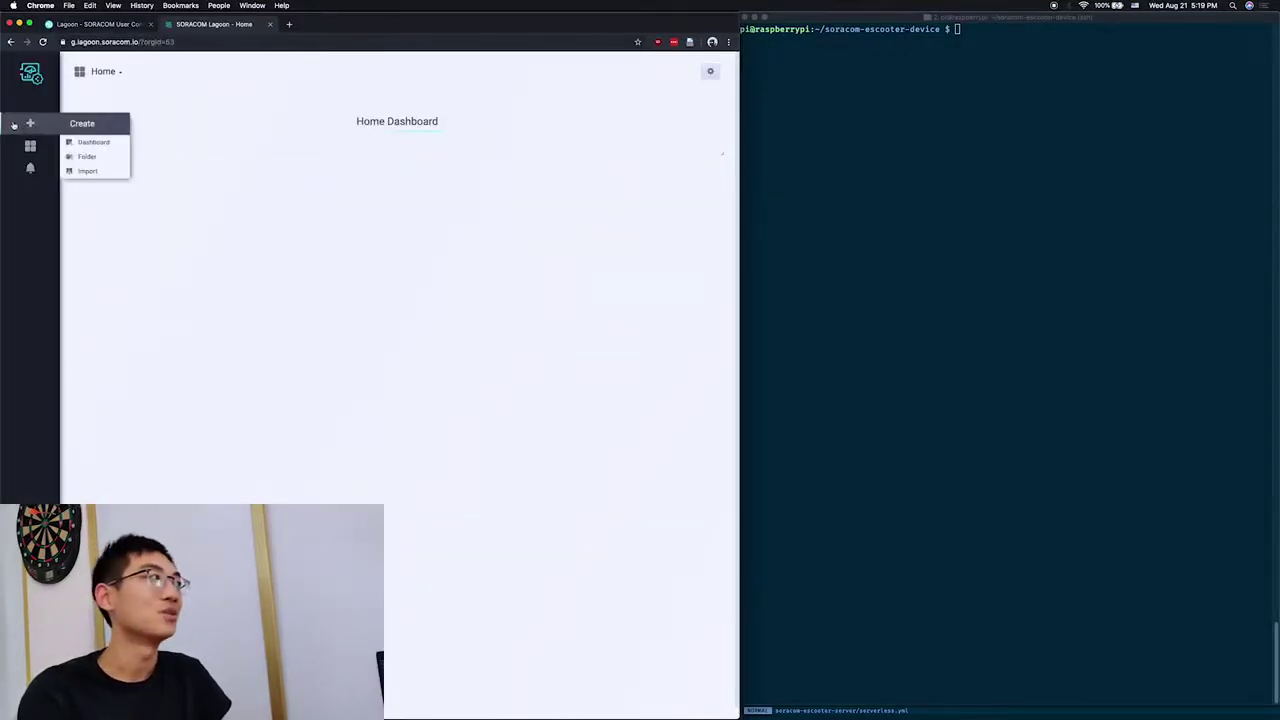
click(88, 140)
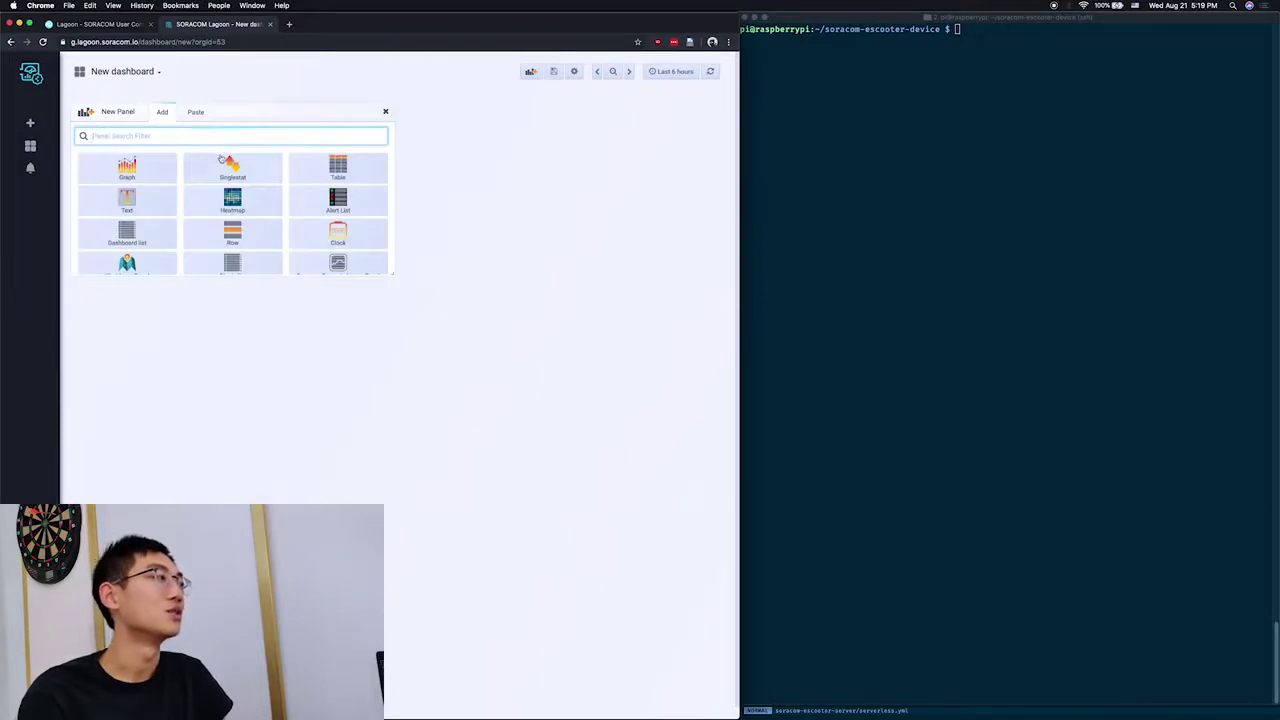
scroll(213, 156, down, 3)
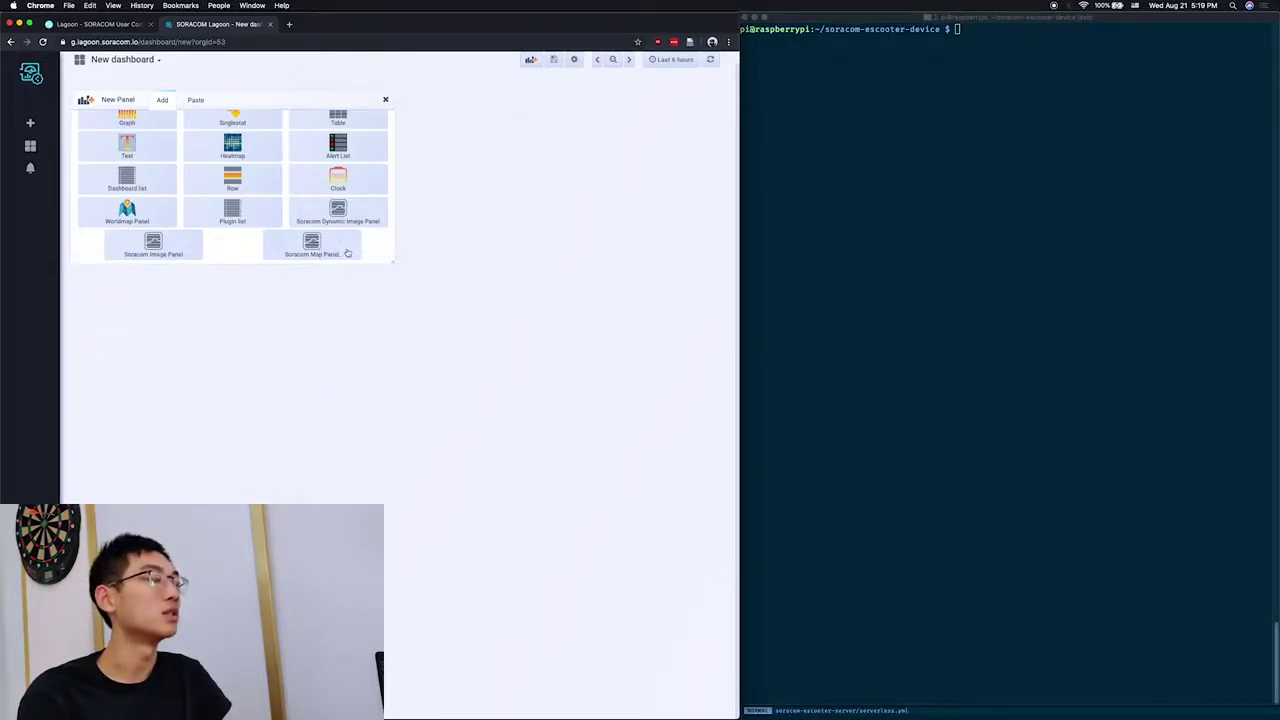
click(346, 253)
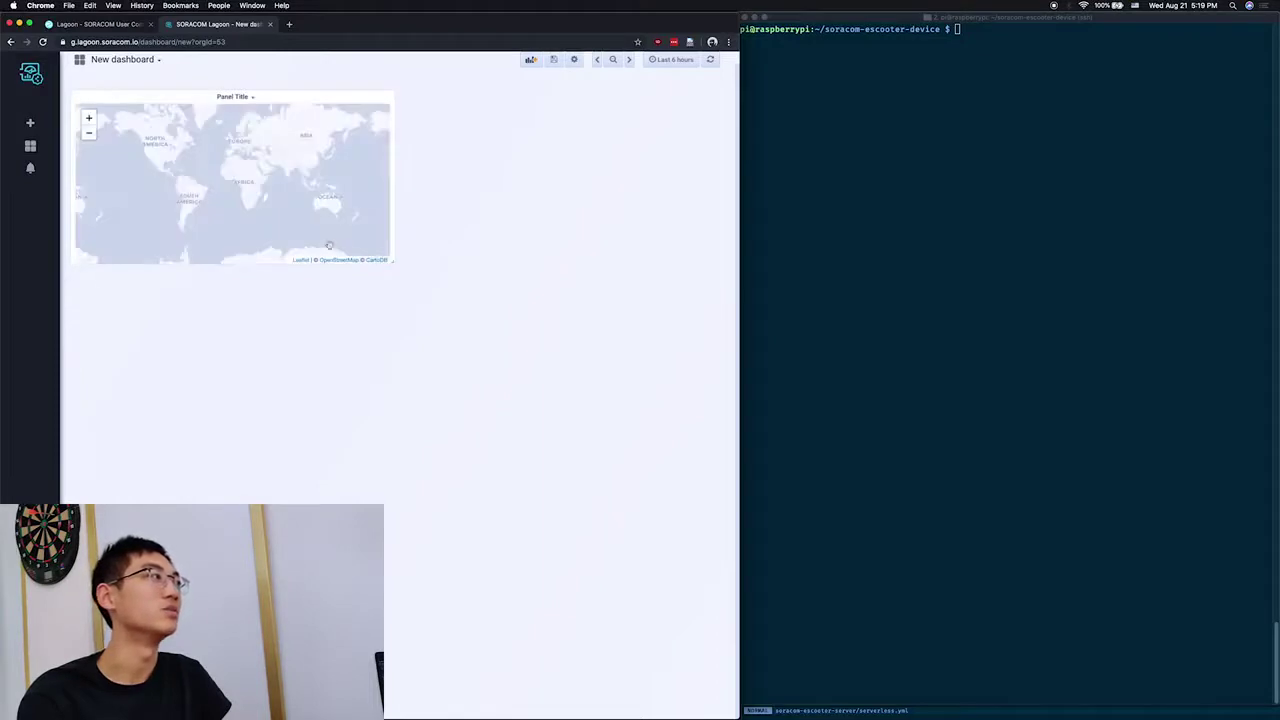
click(234, 100)
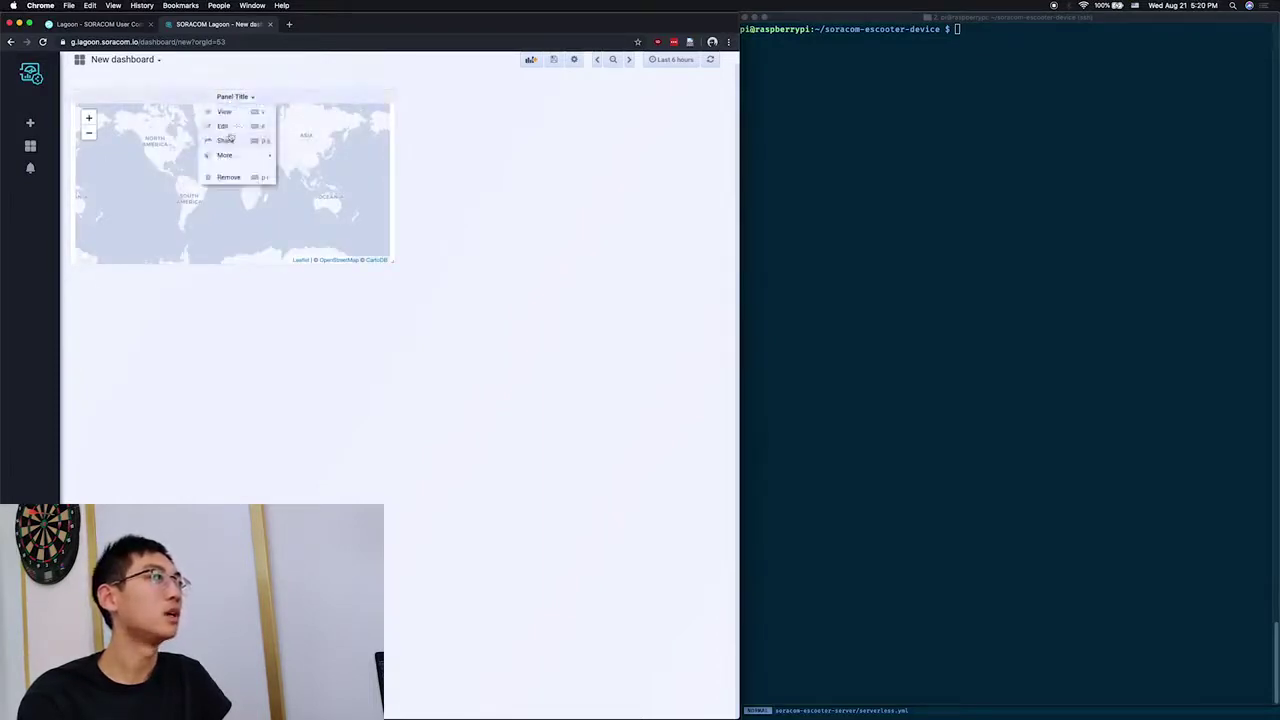
click(223, 126)
Step: Set the map to Harvest data in Map mode, with latitude from lat and longitude from lng
click(151, 421)
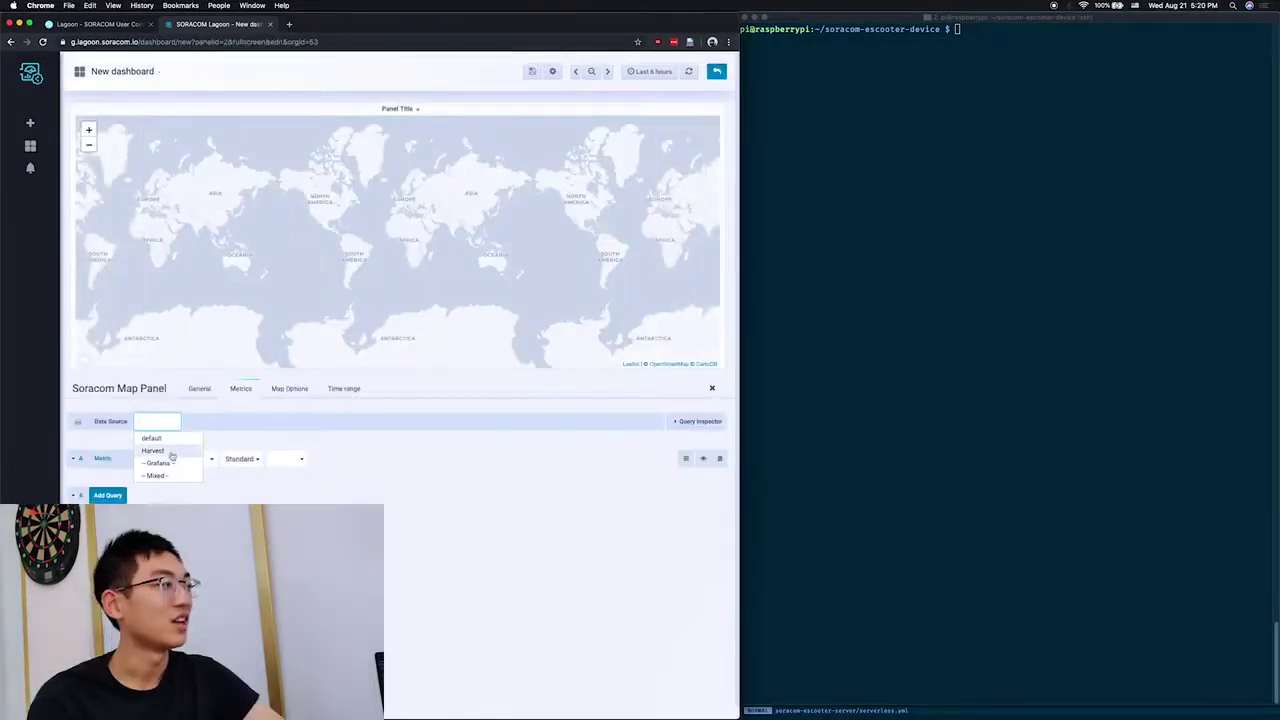
click(153, 451)
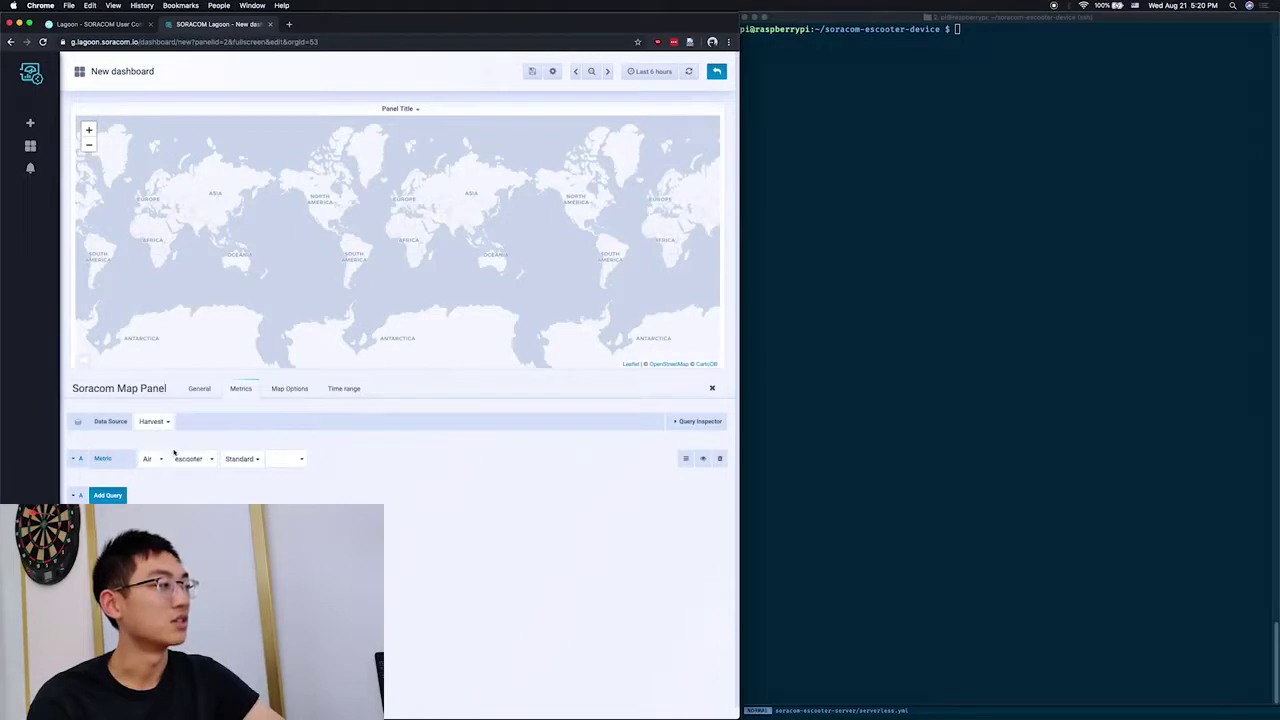
click(244, 461)
click(249, 488)
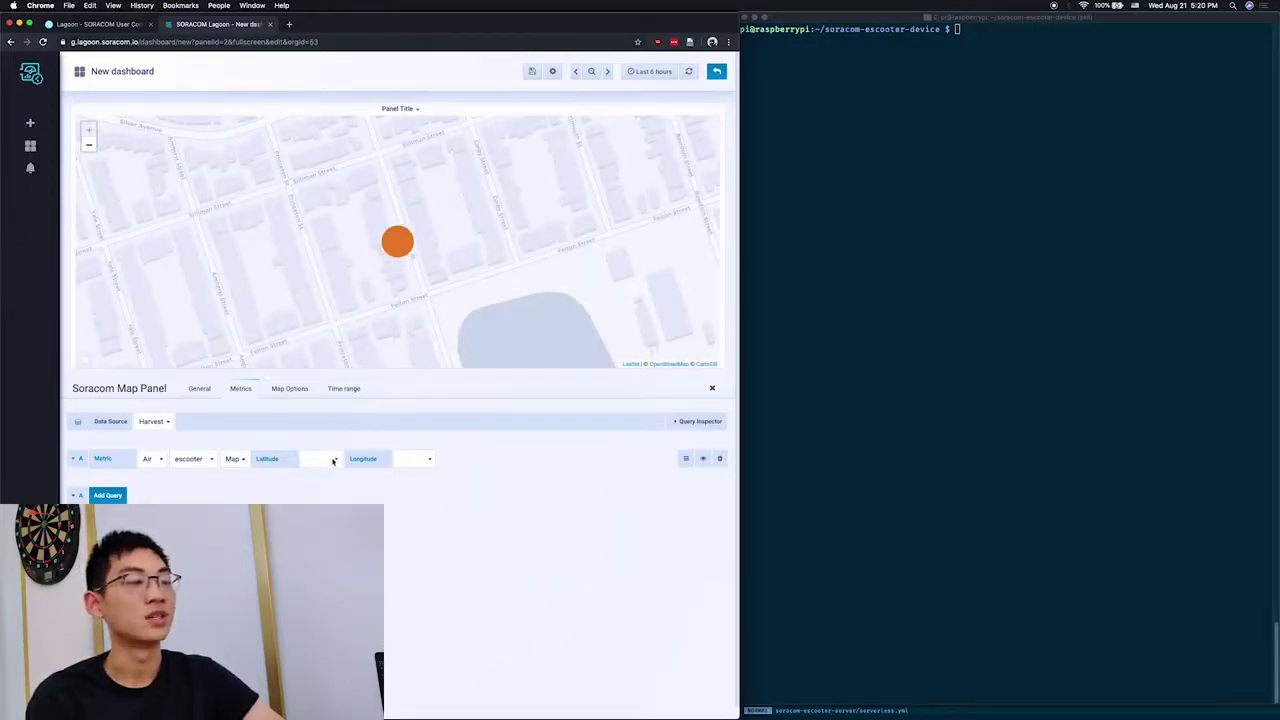
click(333, 461)
click(320, 477)
click(405, 460)
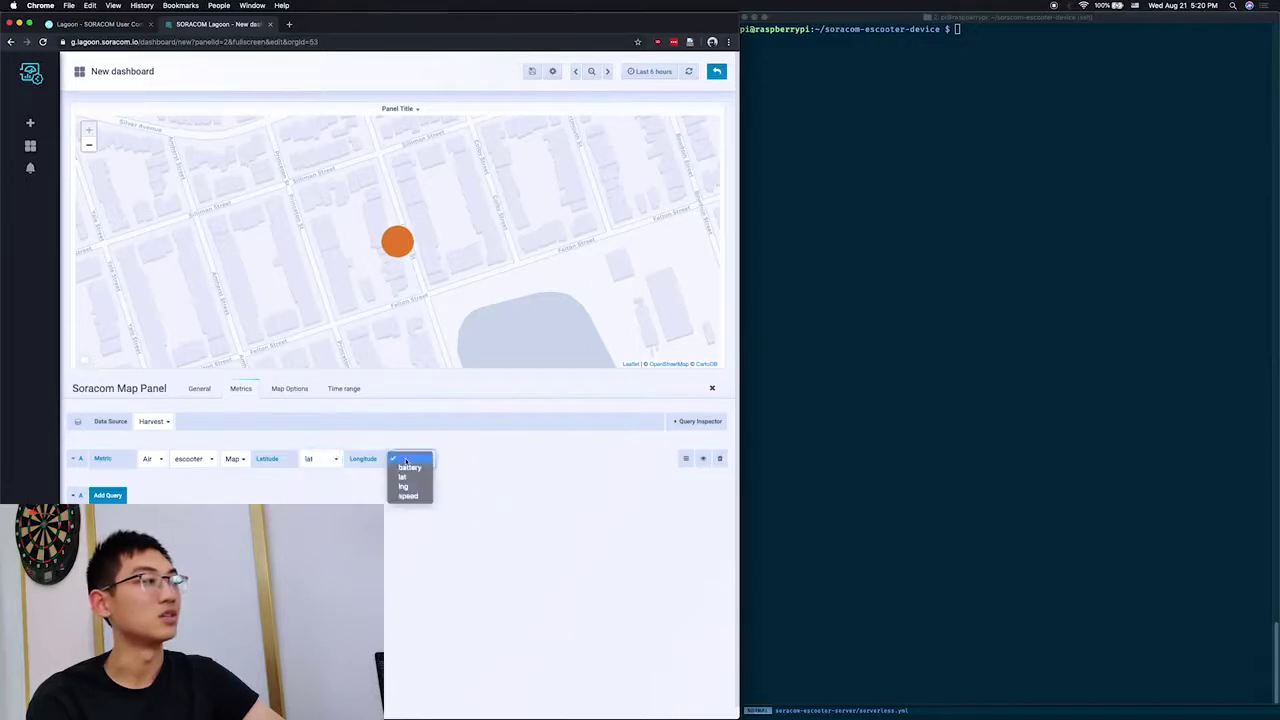
click(404, 486)
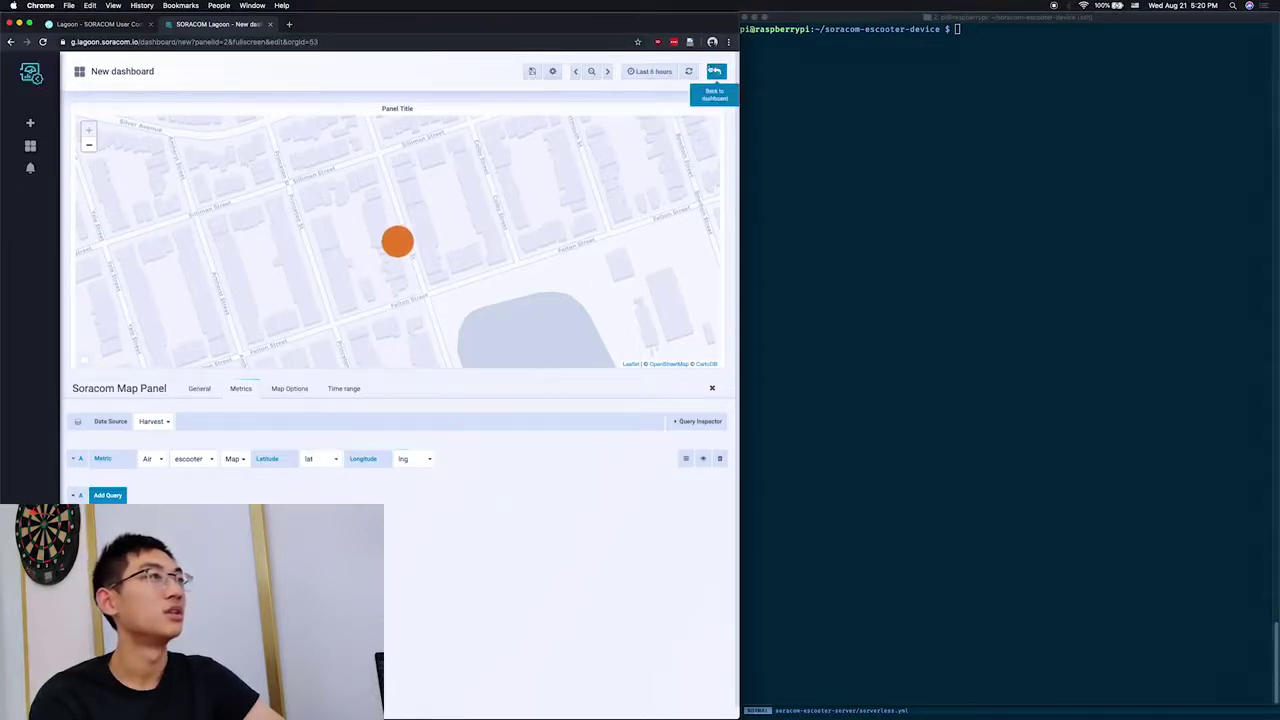
click(714, 71)
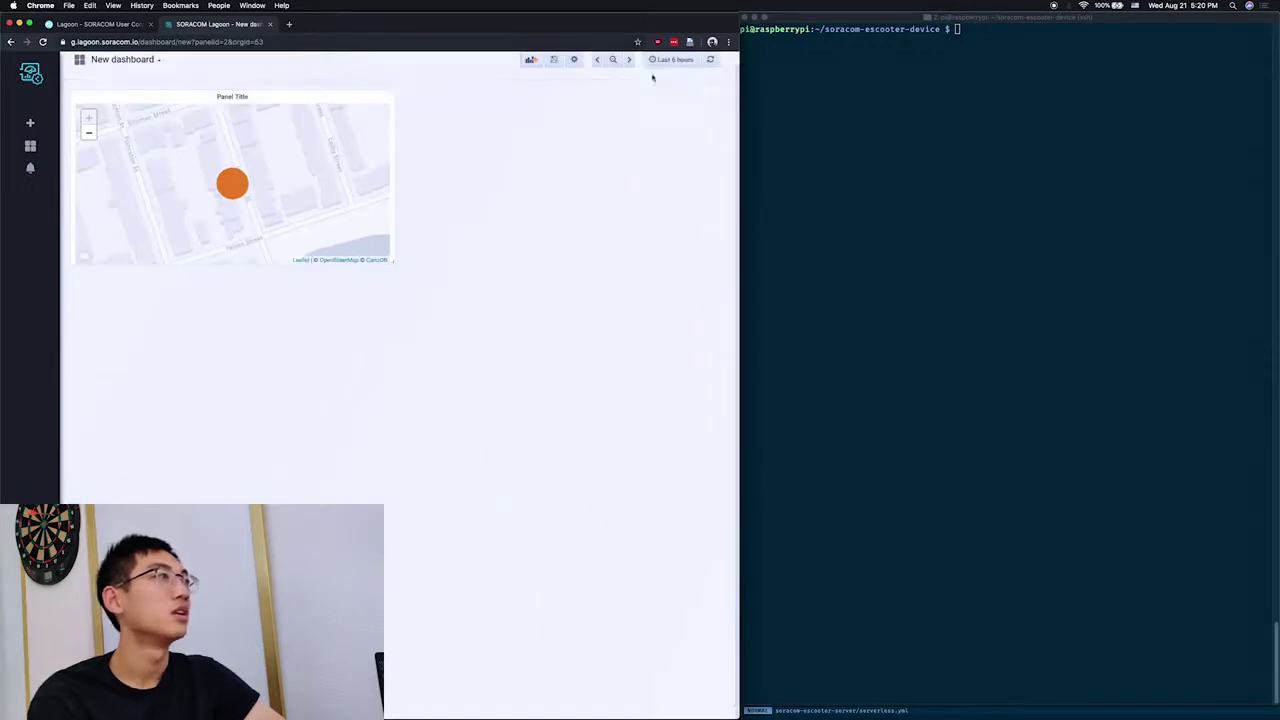
Step: Add a Graph panel, open it for editing and set its query to Standard mode
click(530, 59)
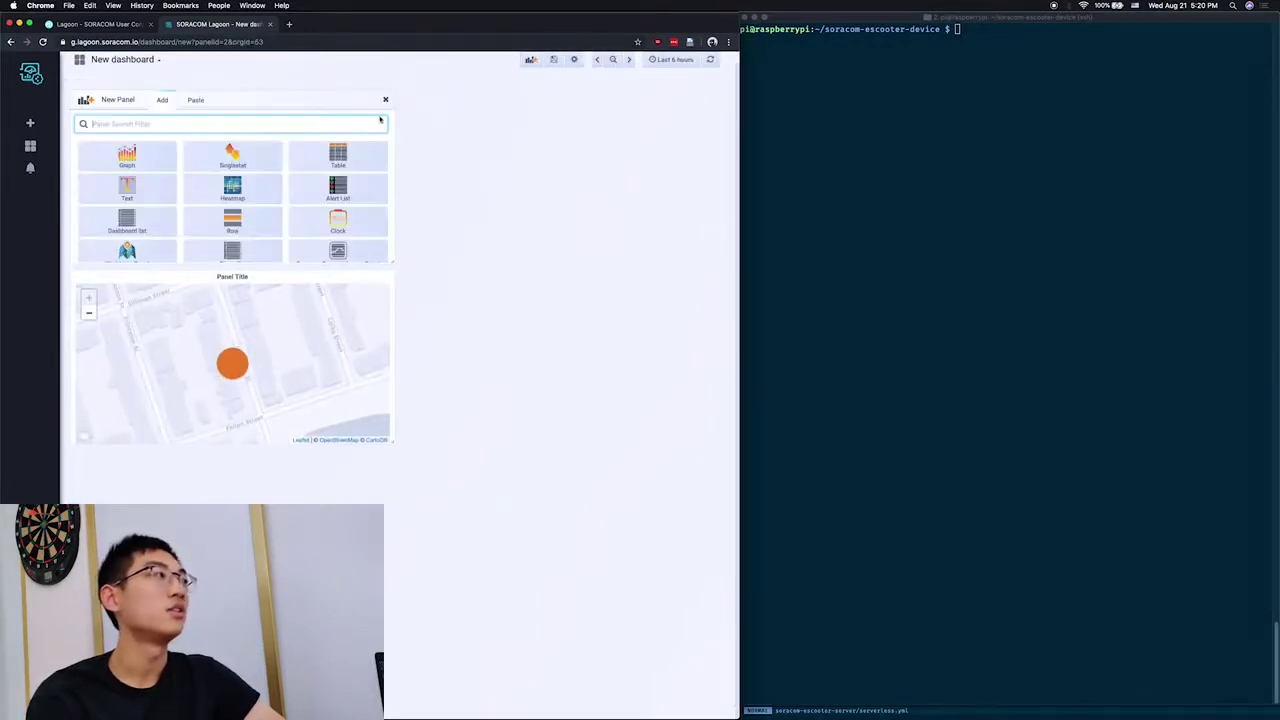
click(147, 163)
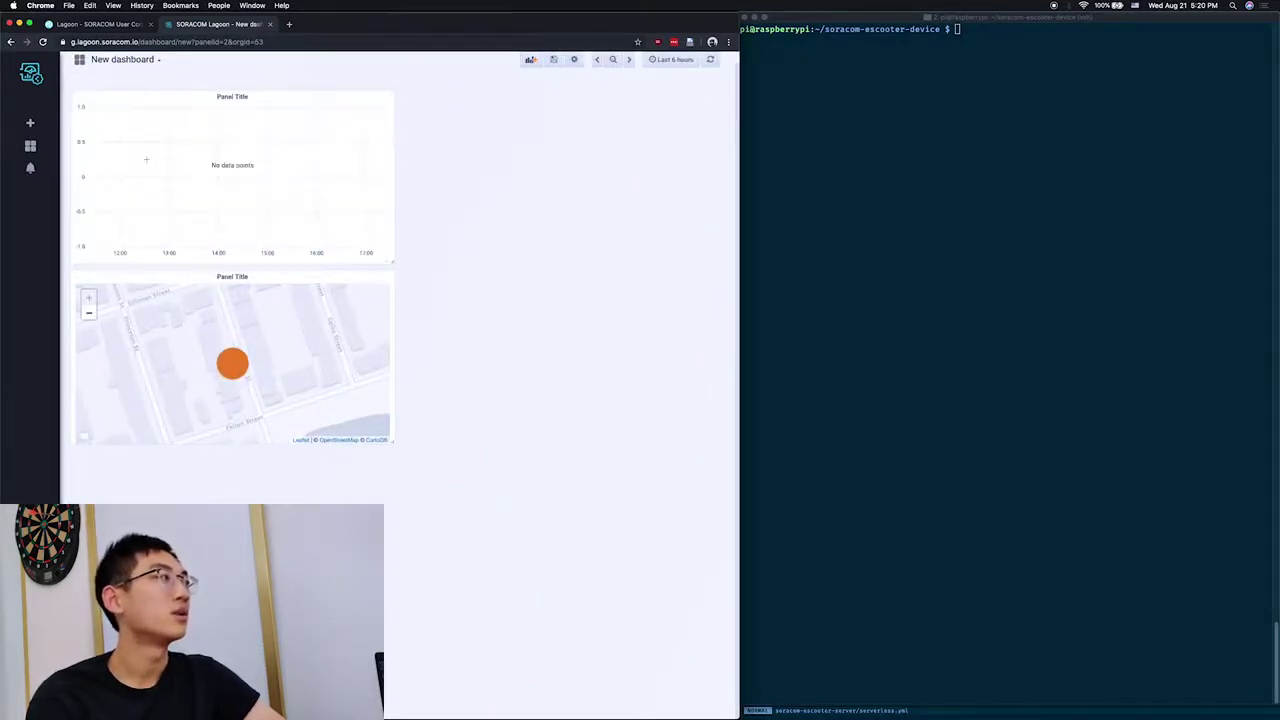
click(244, 99)
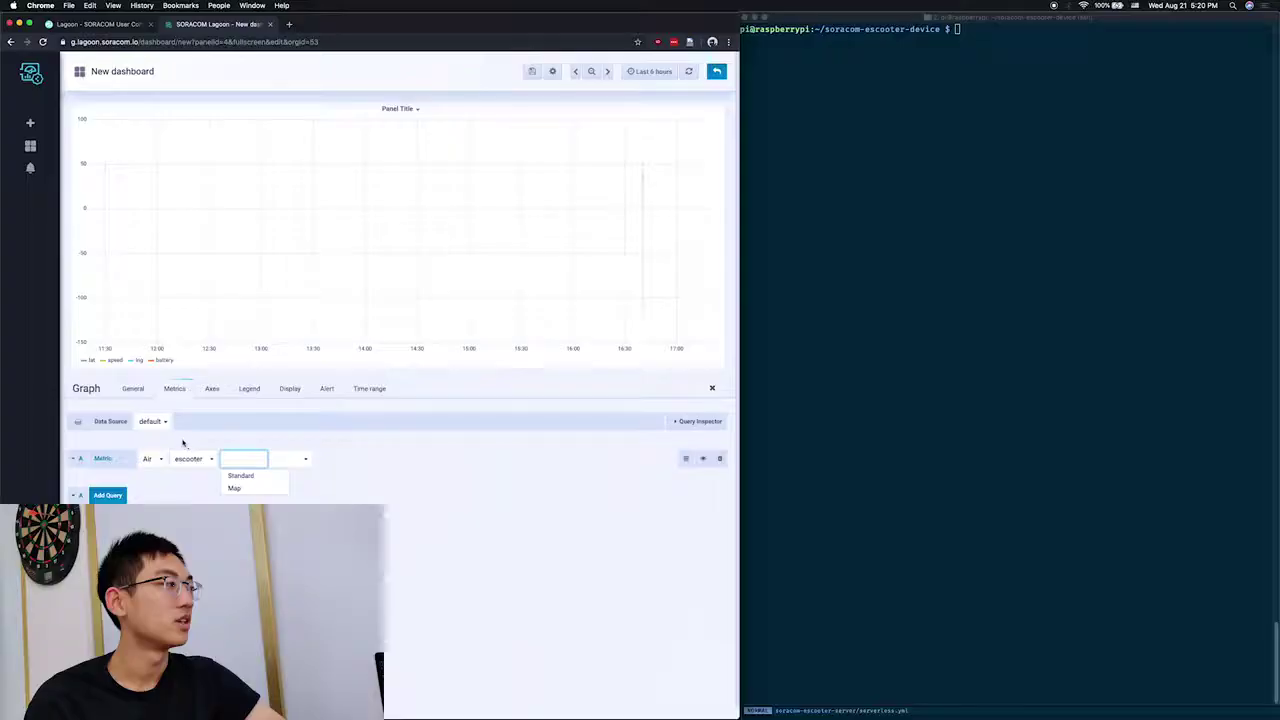
click(189, 458)
Step: Plot the escooter's Harvest battery field on the graph, then go to its alert settings
click(203, 455)
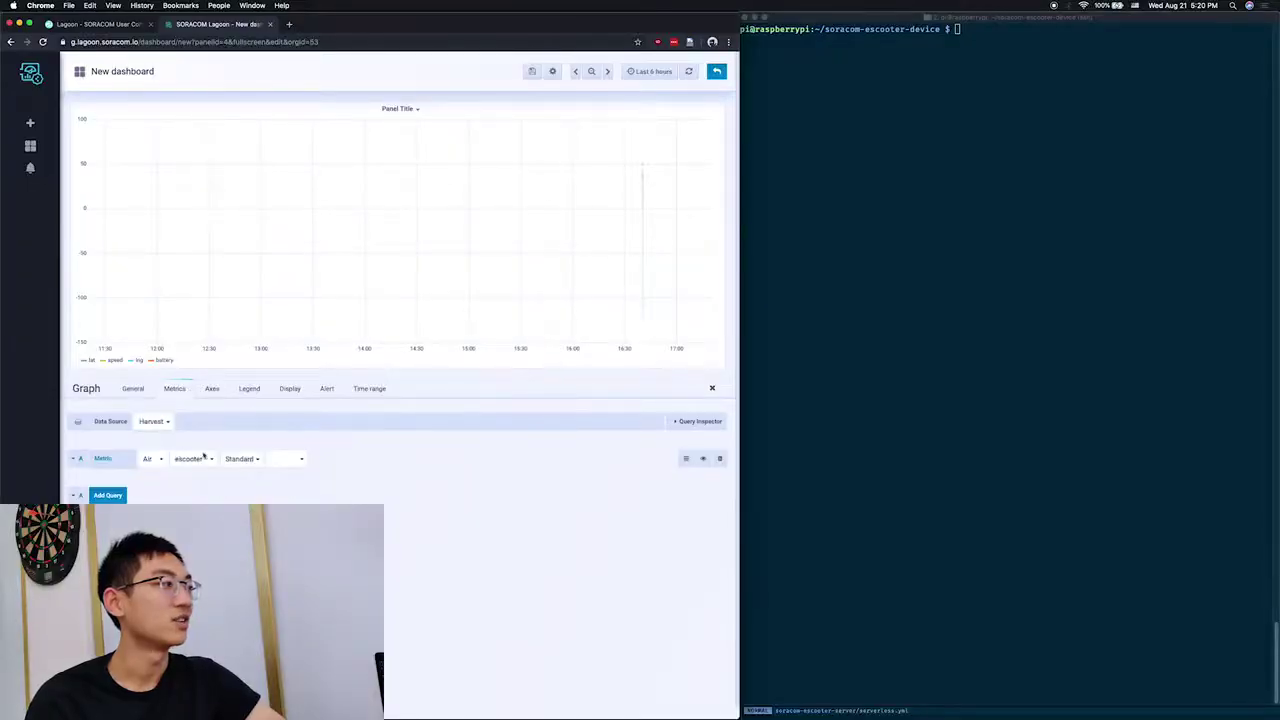
click(272, 460)
click(275, 466)
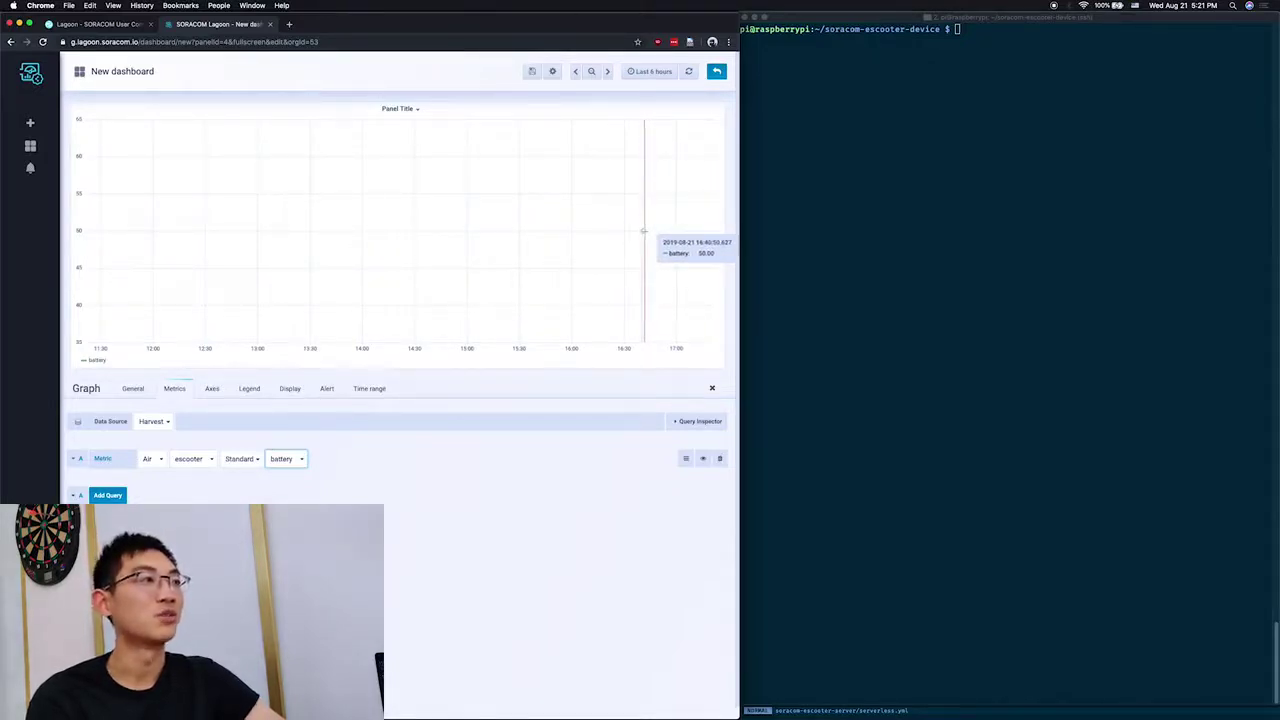
click(327, 388)
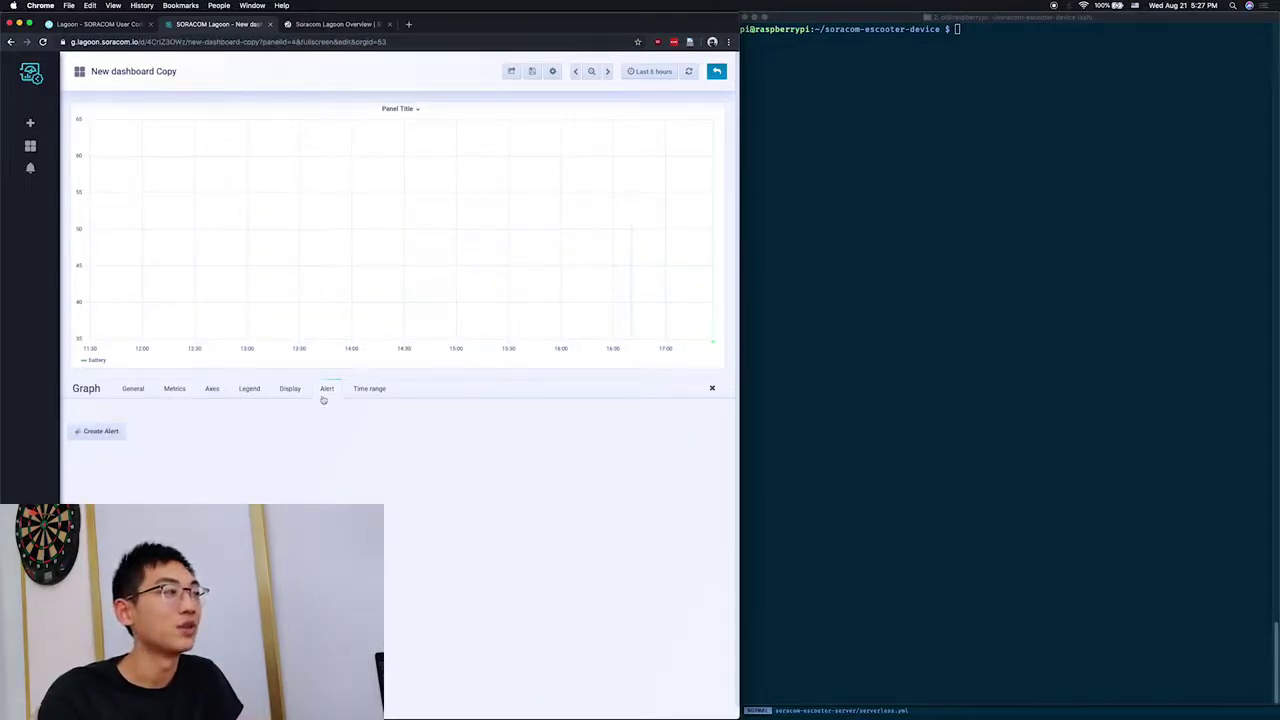
Step: Create an alert rule whose condition uses last() over a 1s window
click(117, 437)
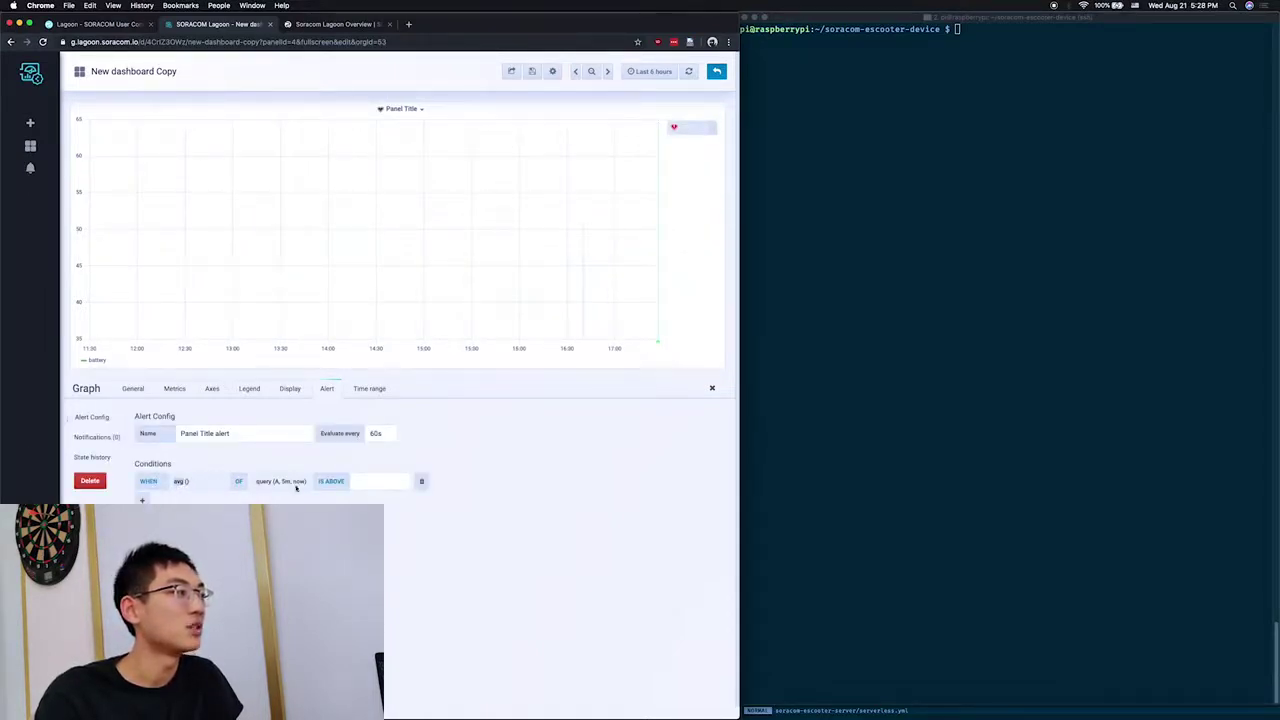
click(181, 482)
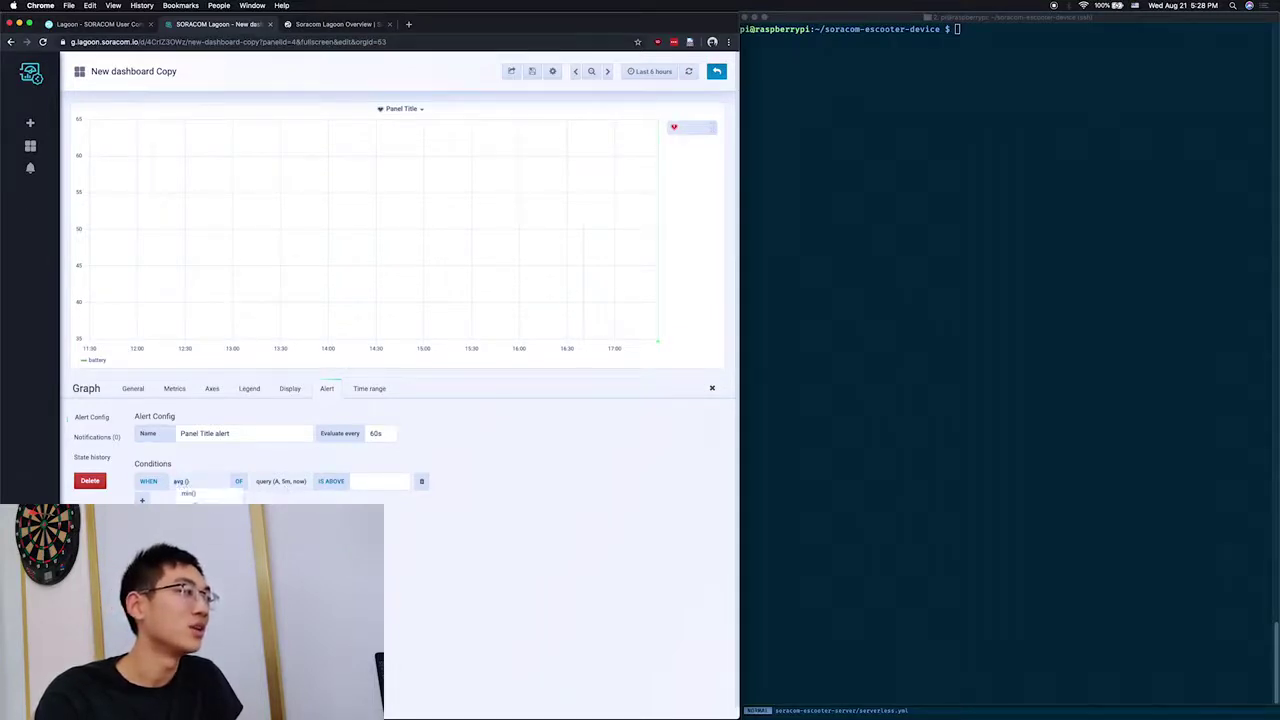
click(188, 533)
click(281, 481)
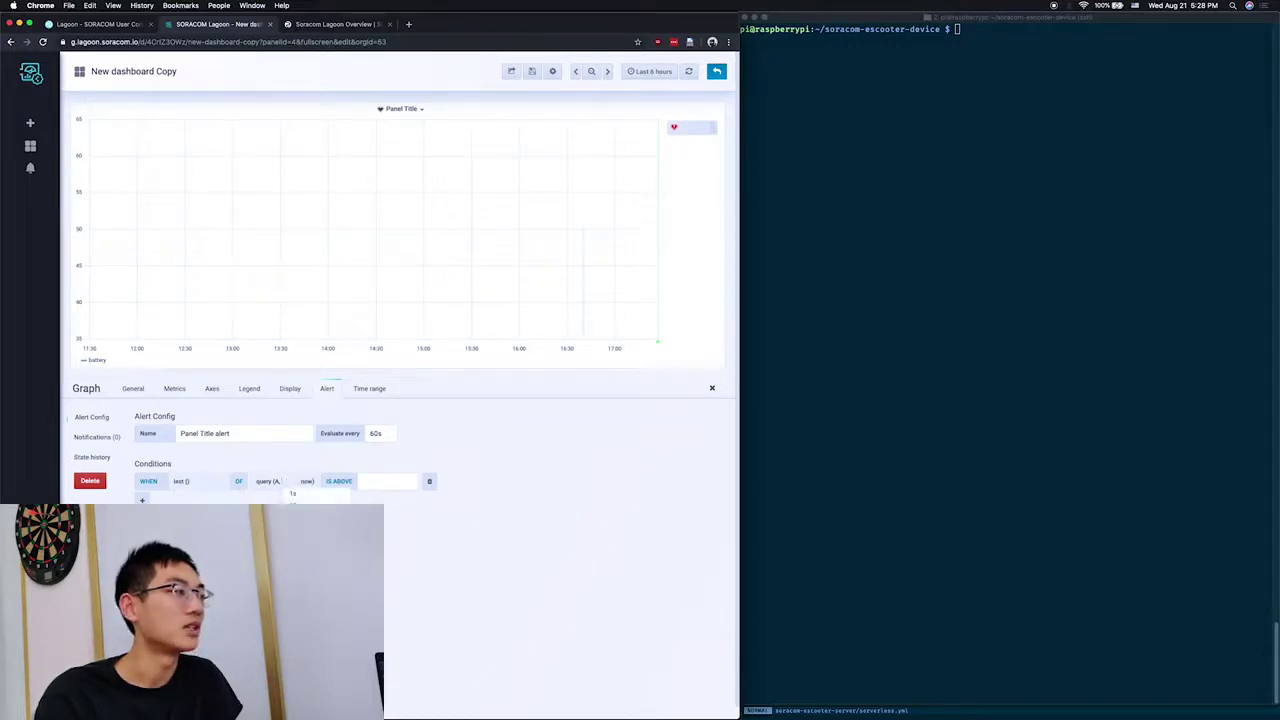
key(Return)
Step: Fire the alert when battery is below 1, then test the rule
click(330, 481)
click(335, 503)
click(372, 483)
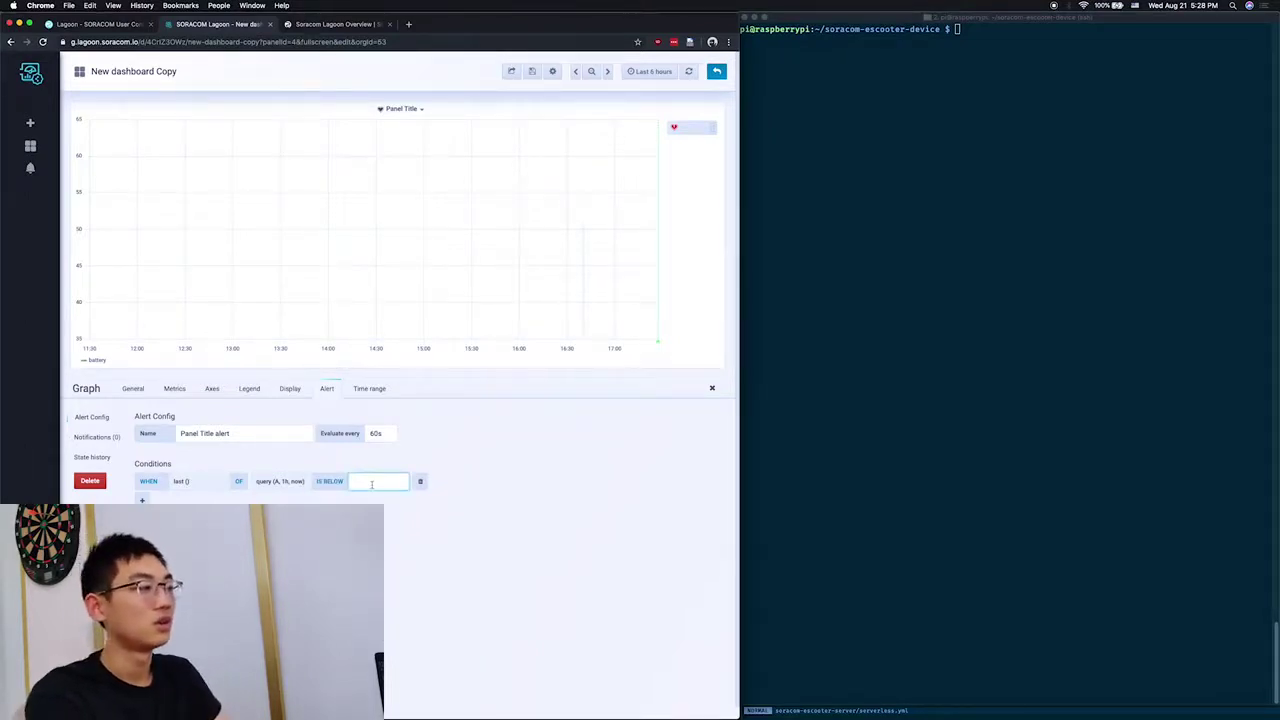
text(1)
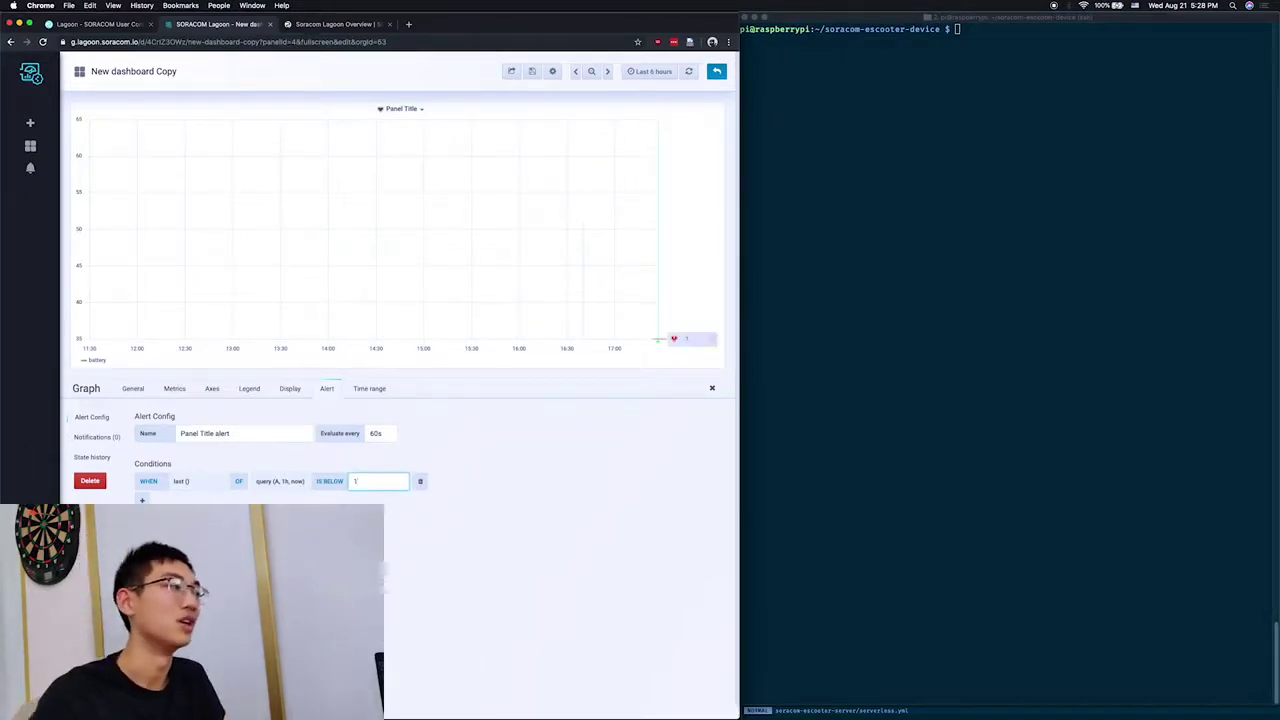
click(155, 585)
scroll(445, 542, down, 1)
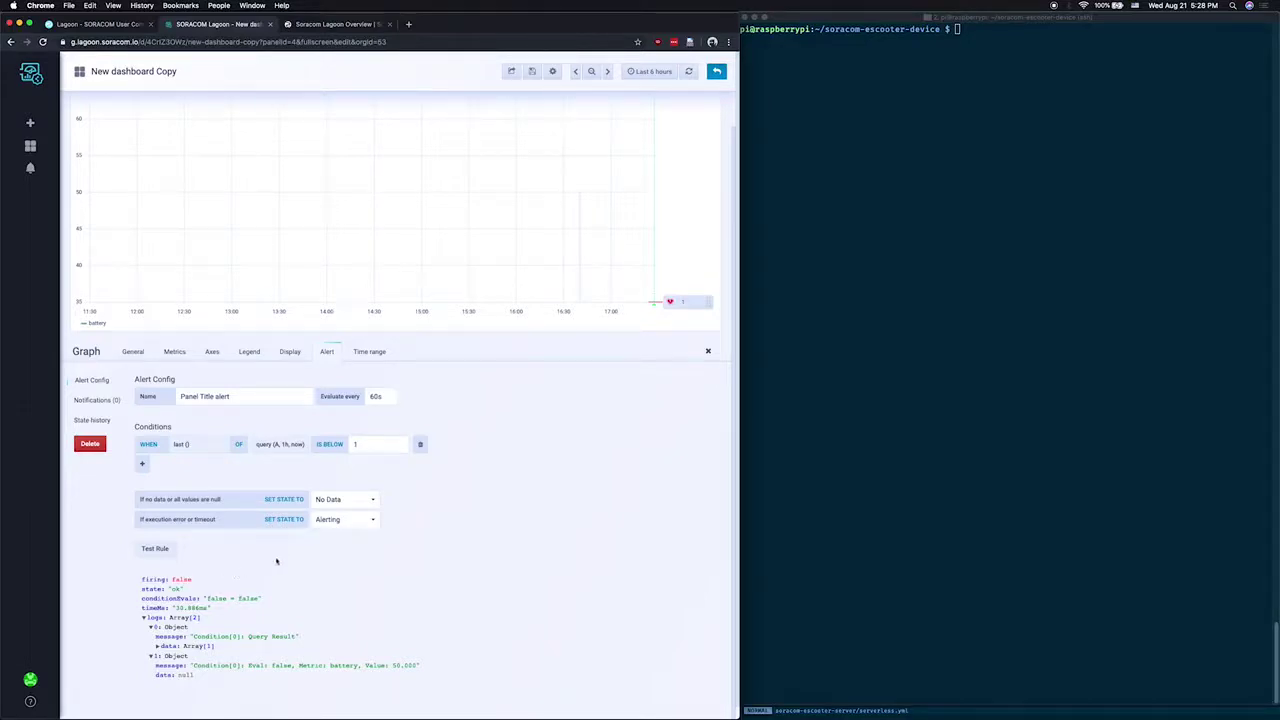
Step: Try an alert threshold of 100, then change it back to 1
click(372, 446)
text(00)
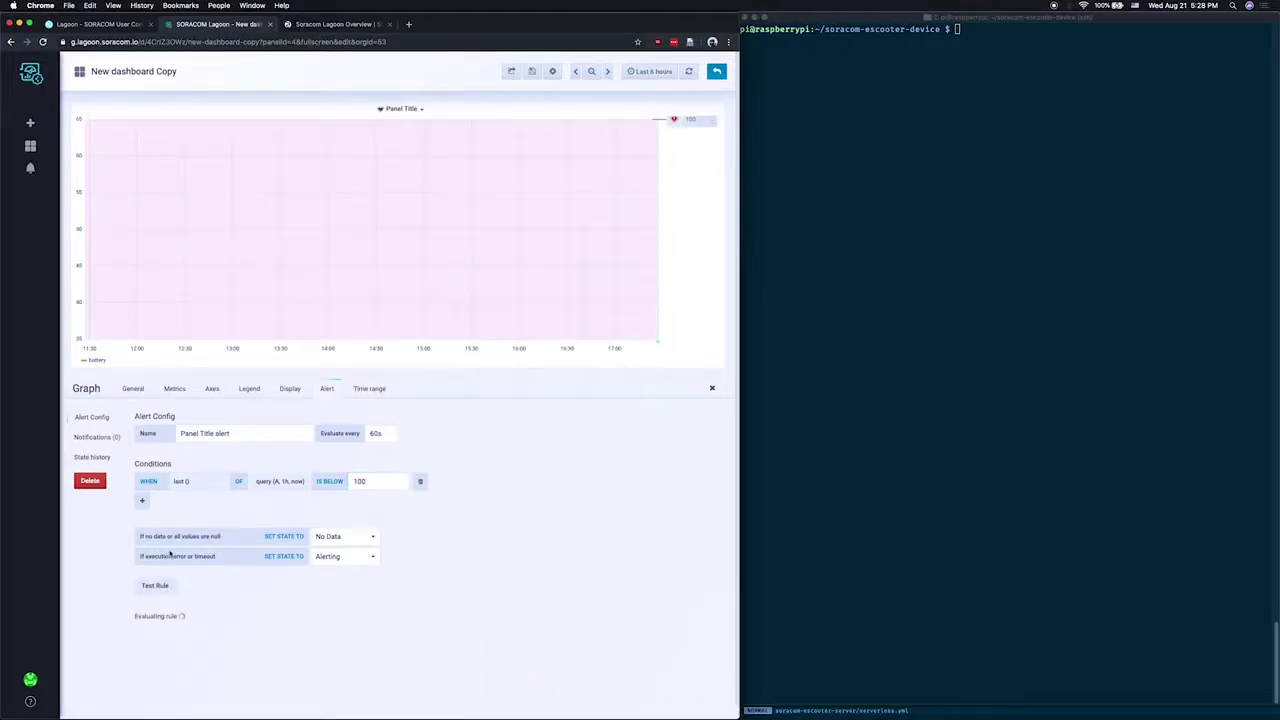
scroll(213, 602, down, 2)
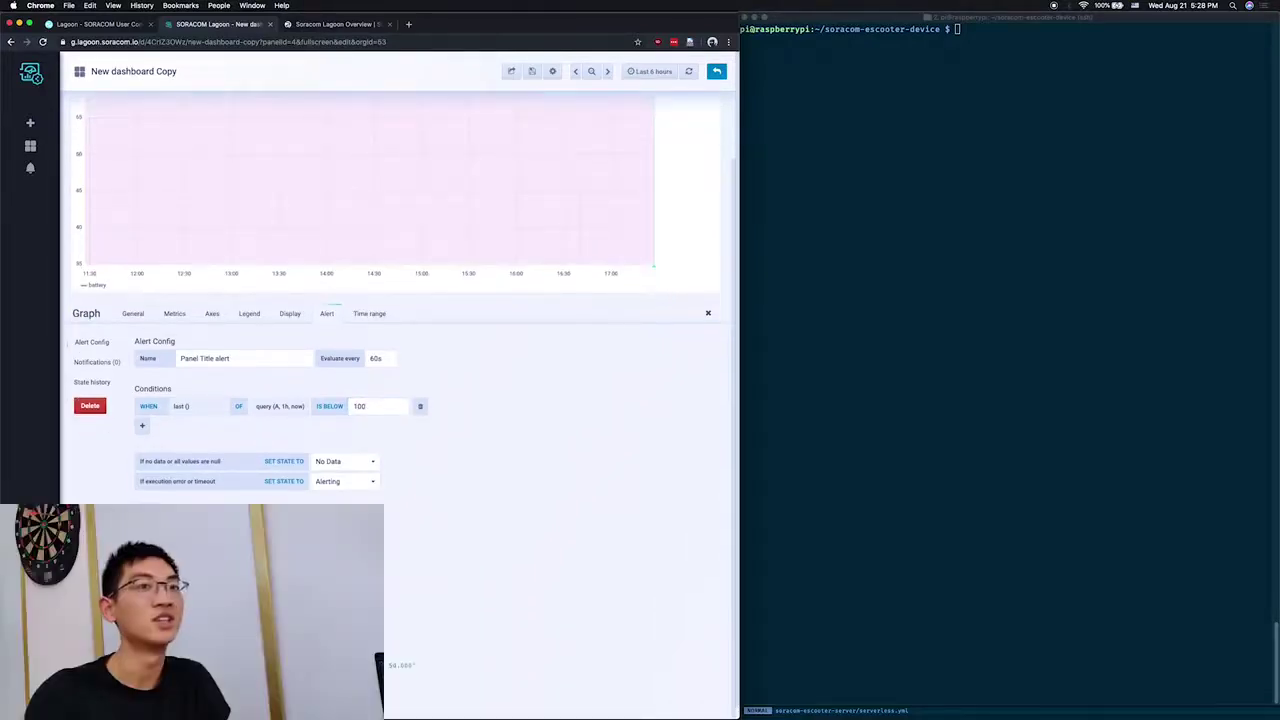
double_click(359, 406)
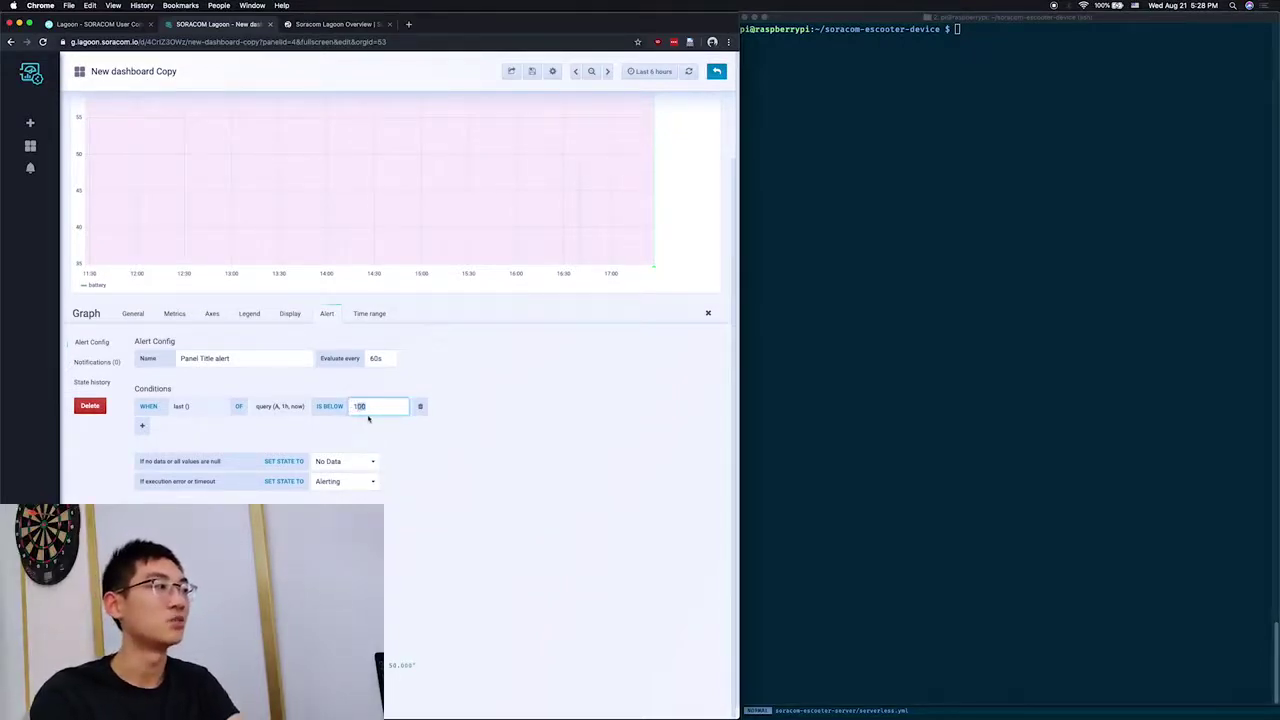
text(1)
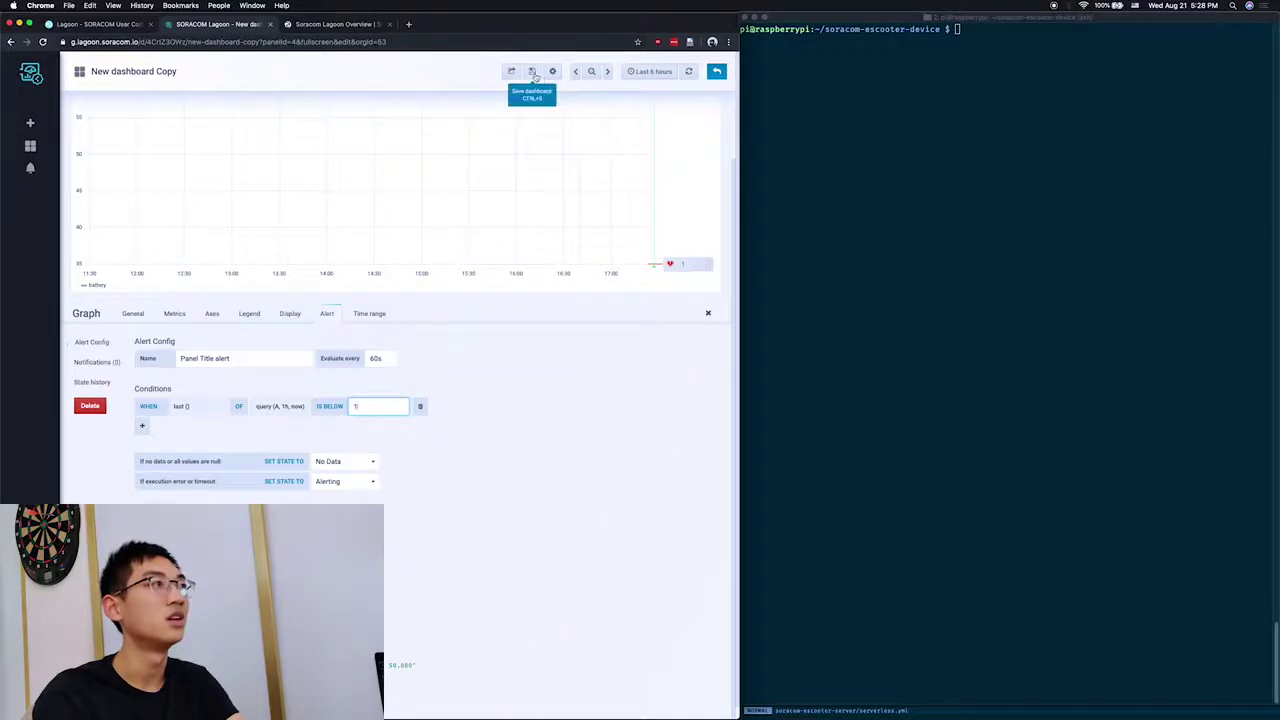
Step: Save the dashboard and bring up the alert's Notifications settings
click(532, 74)
click(343, 209)
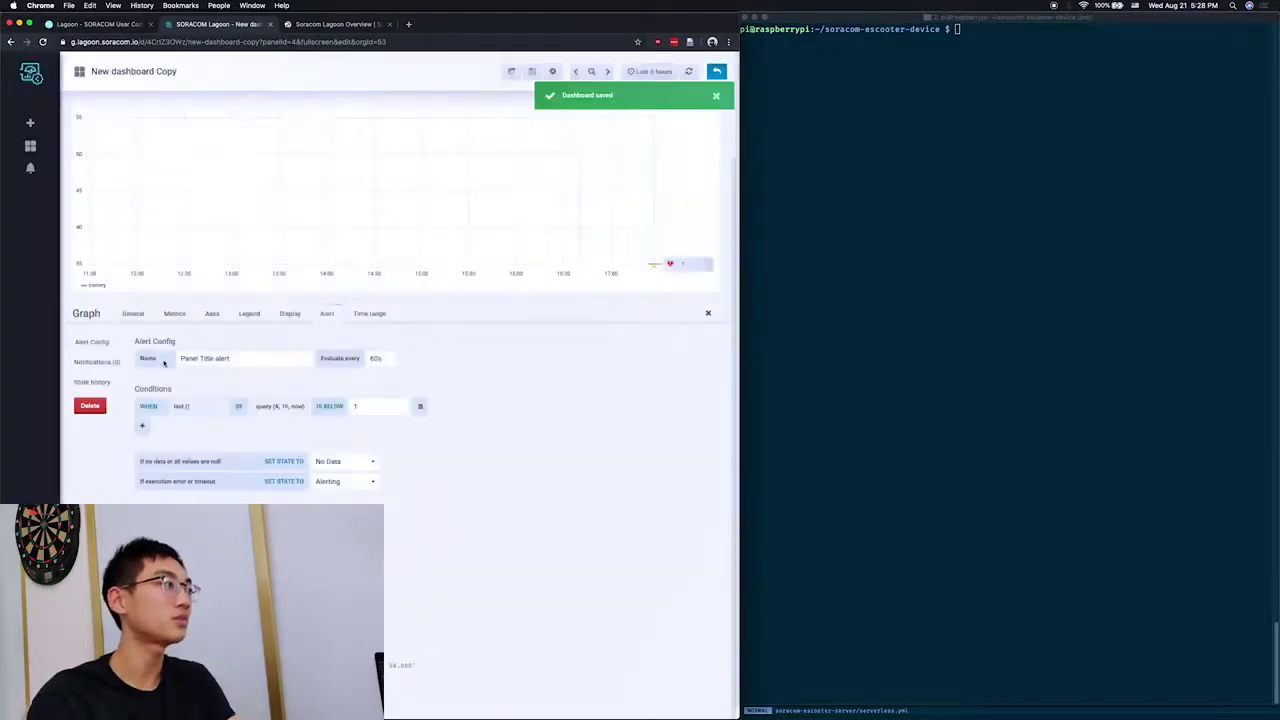
click(97, 363)
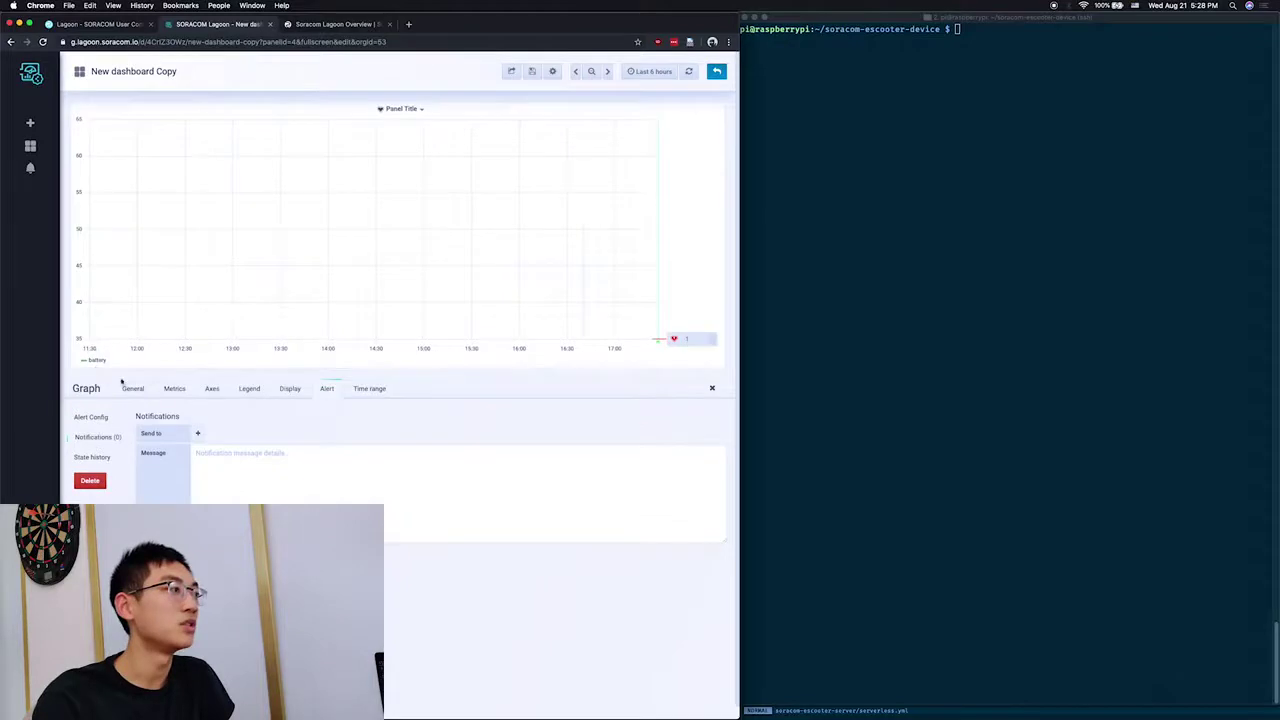
Step: Add the recipient's e-mail address to the alert's Send to field, then go back to the dashboard
click(198, 434)
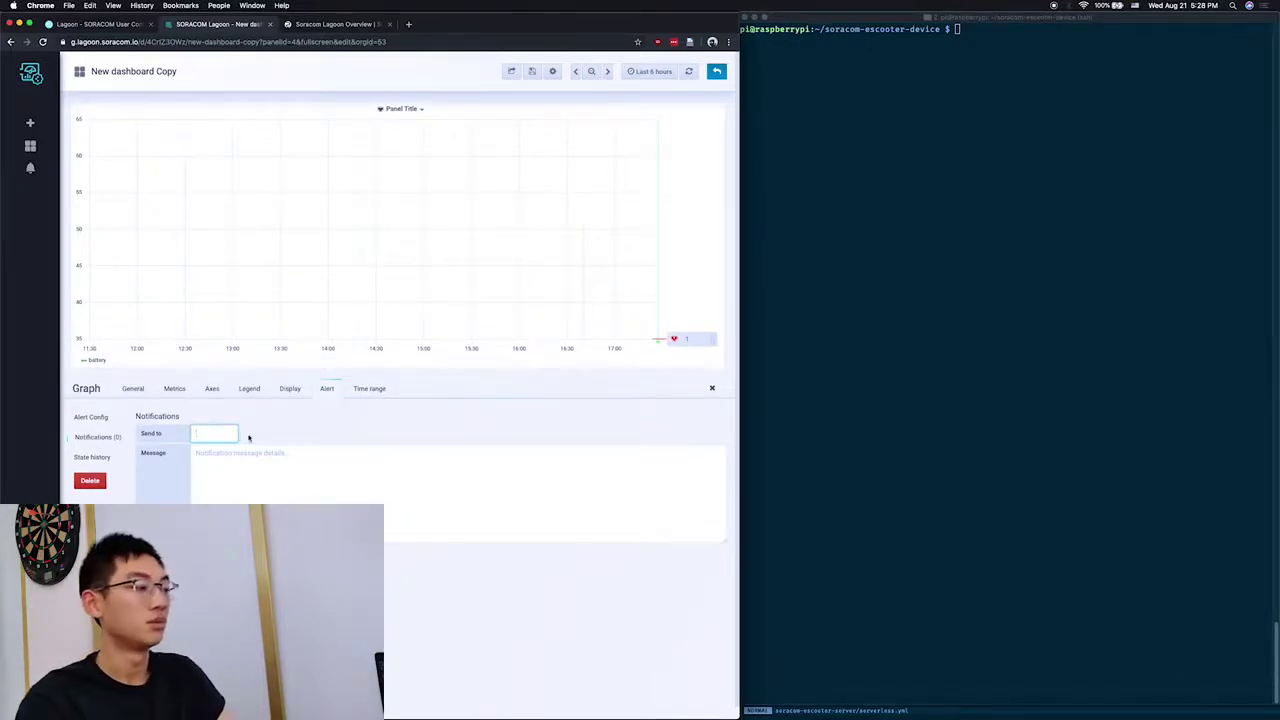
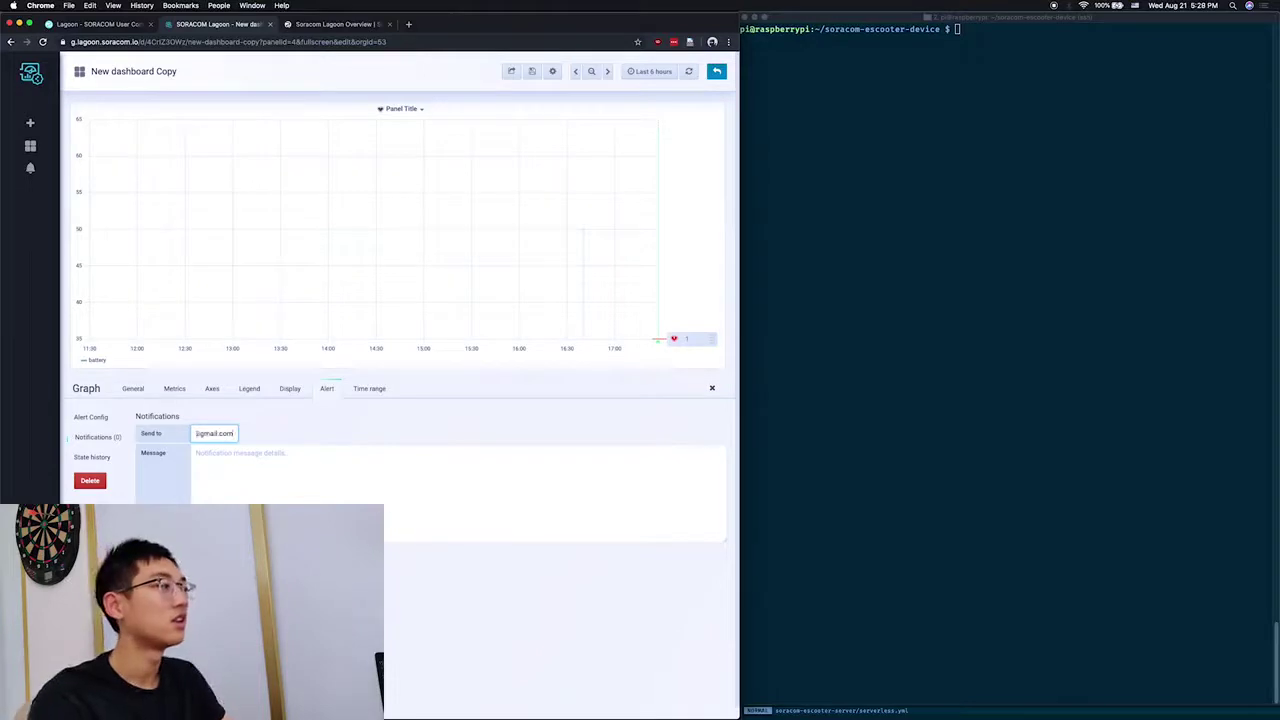
click(282, 456)
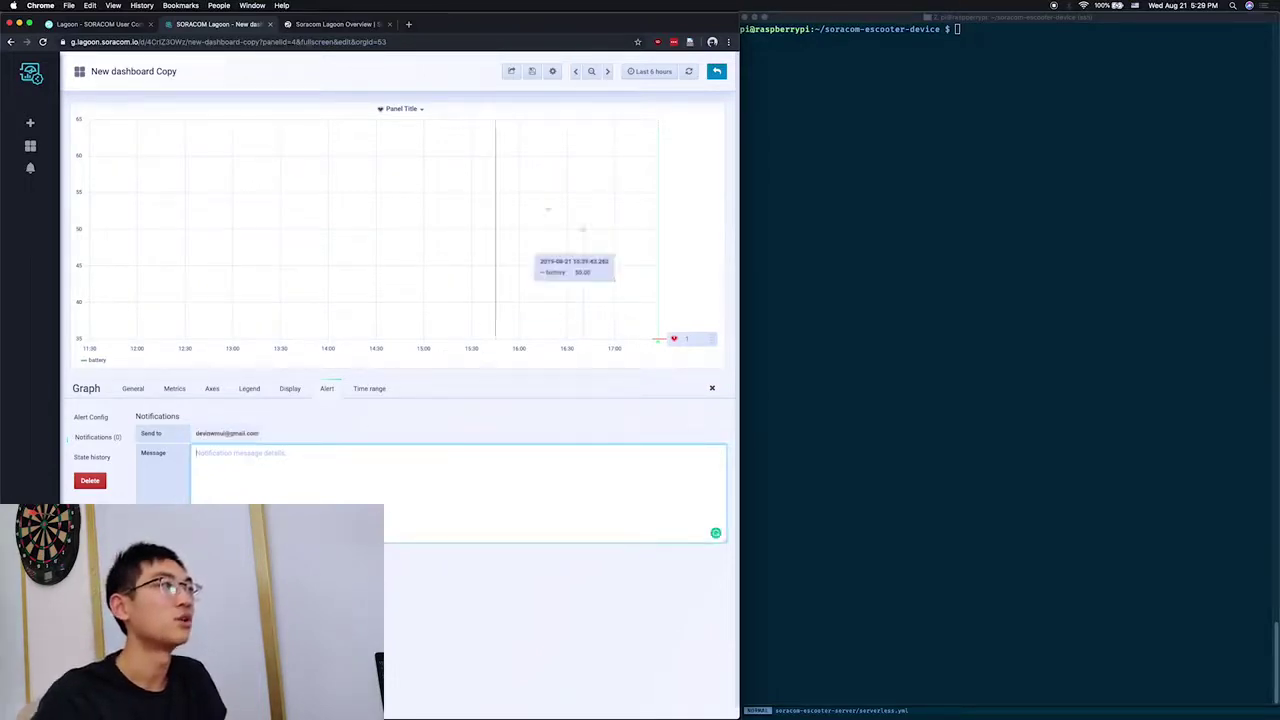
click(716, 71)
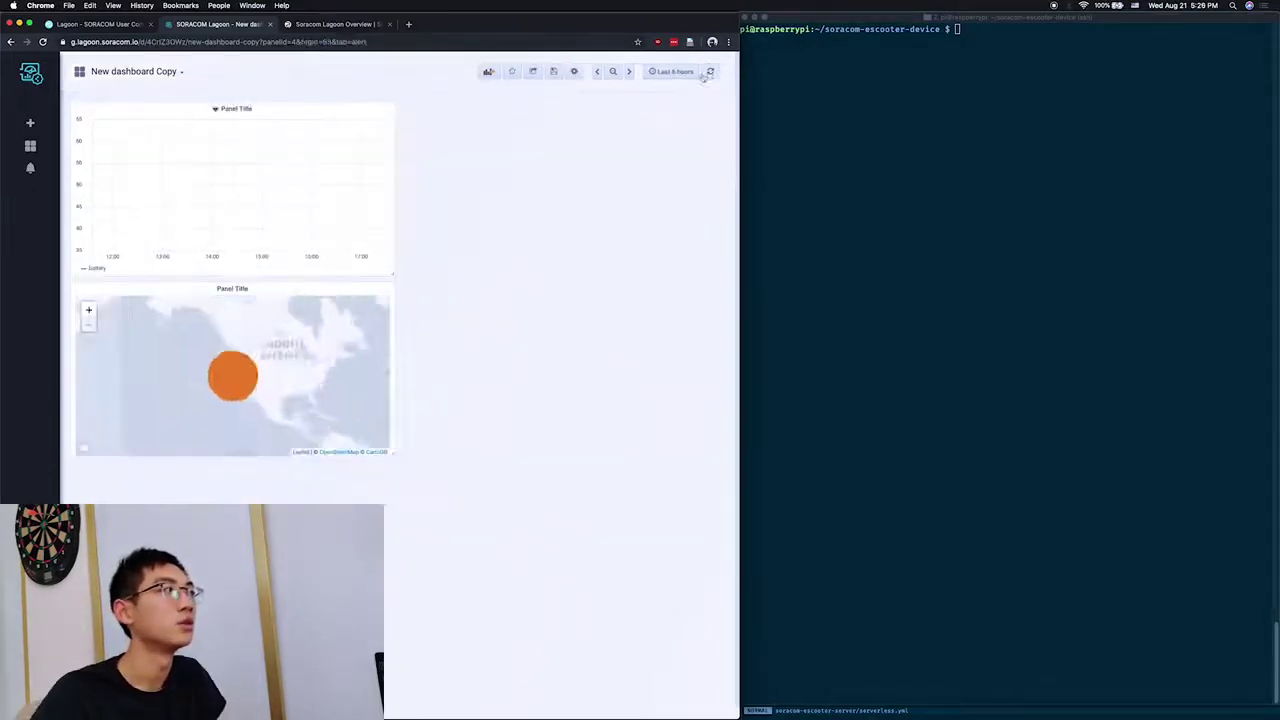
Step: Add a Table panel using Harvest data in Standard query mode to list speed, lng, lat and battery
click(489, 72)
click(340, 167)
click(246, 109)
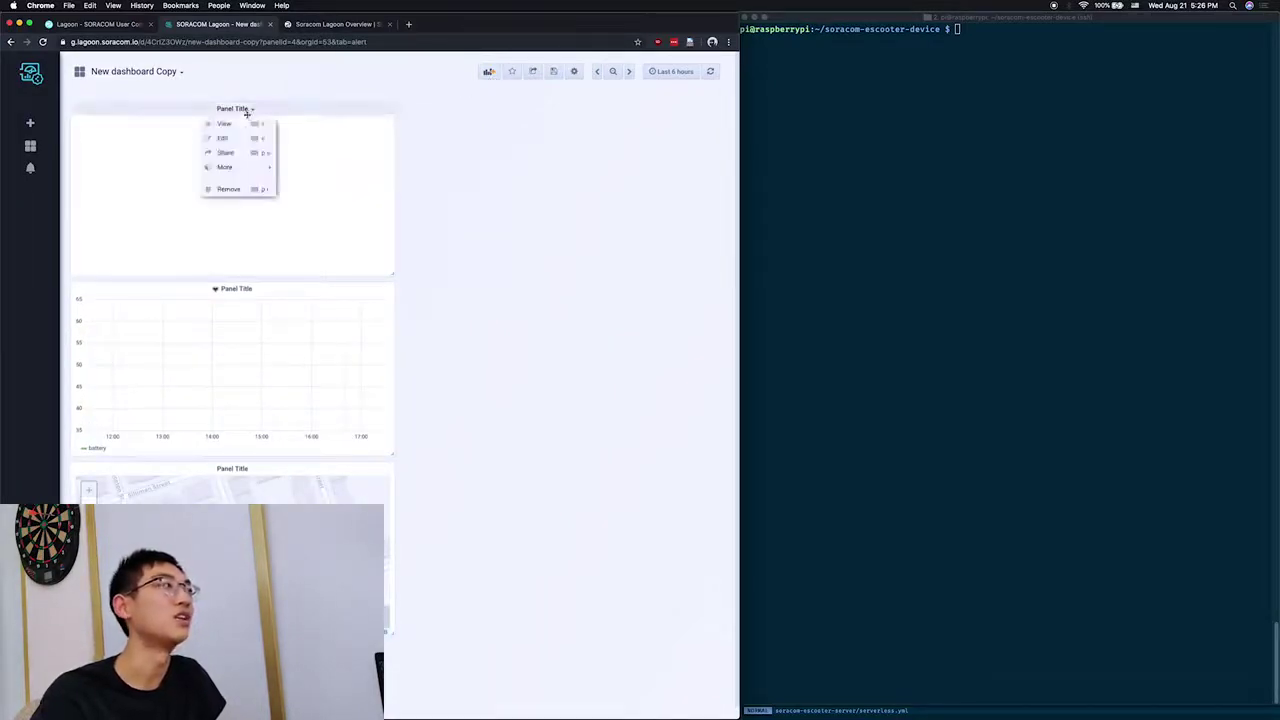
click(248, 138)
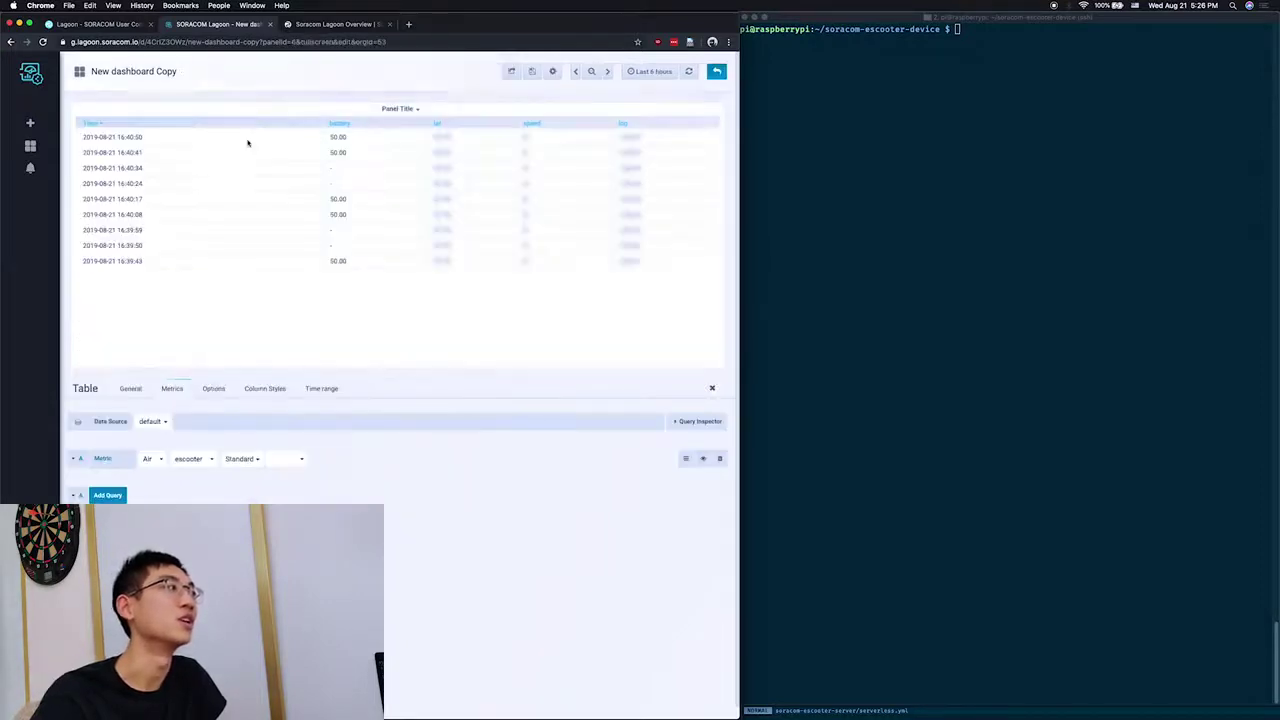
click(157, 421)
click(155, 451)
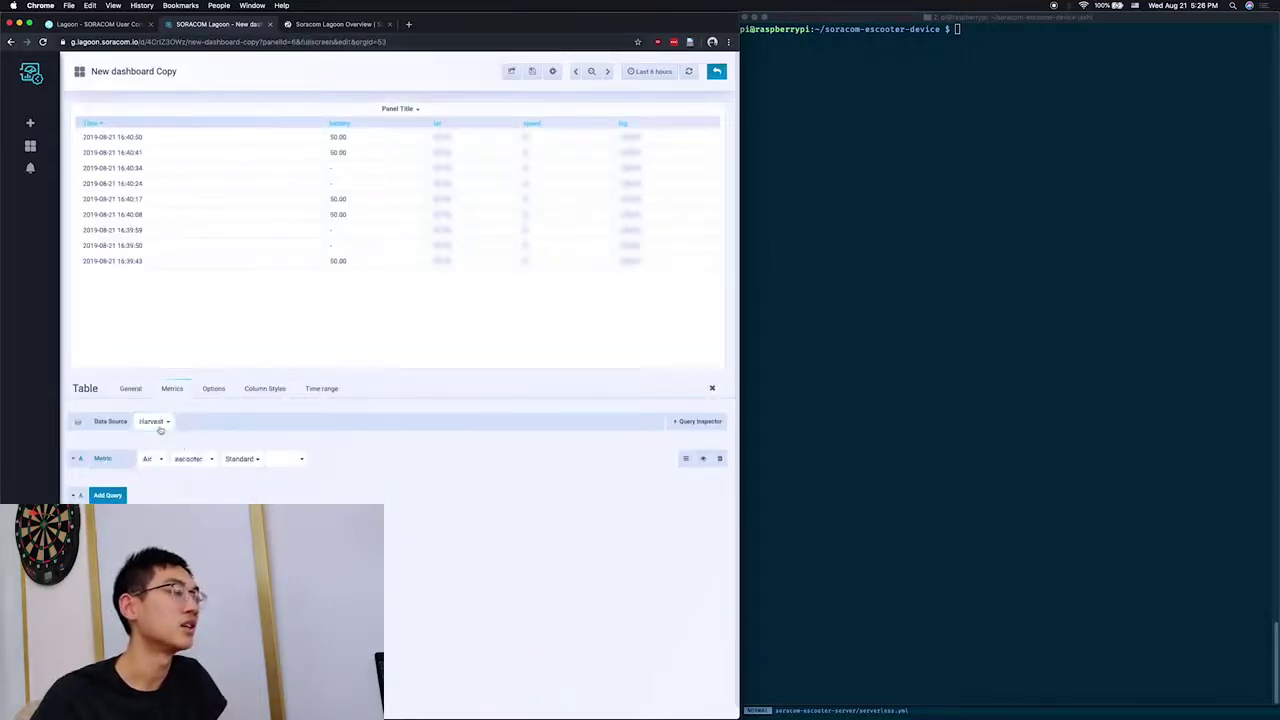
click(240, 459)
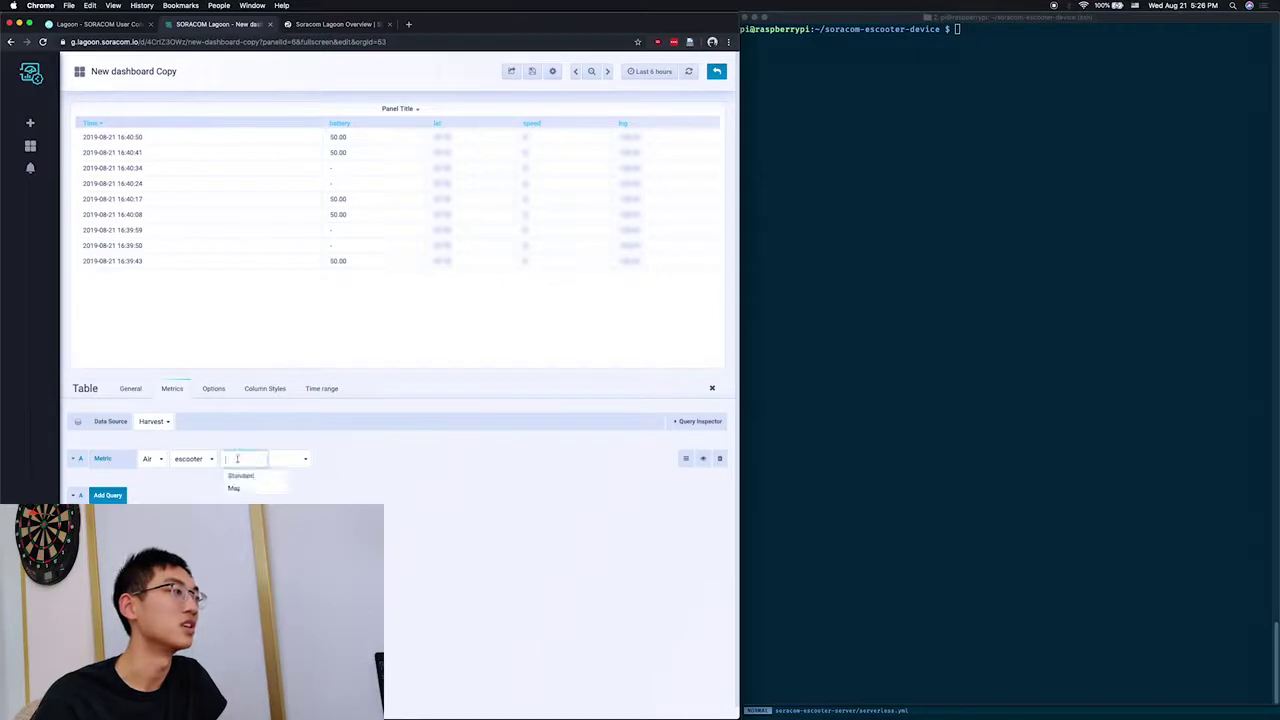
click(237, 484)
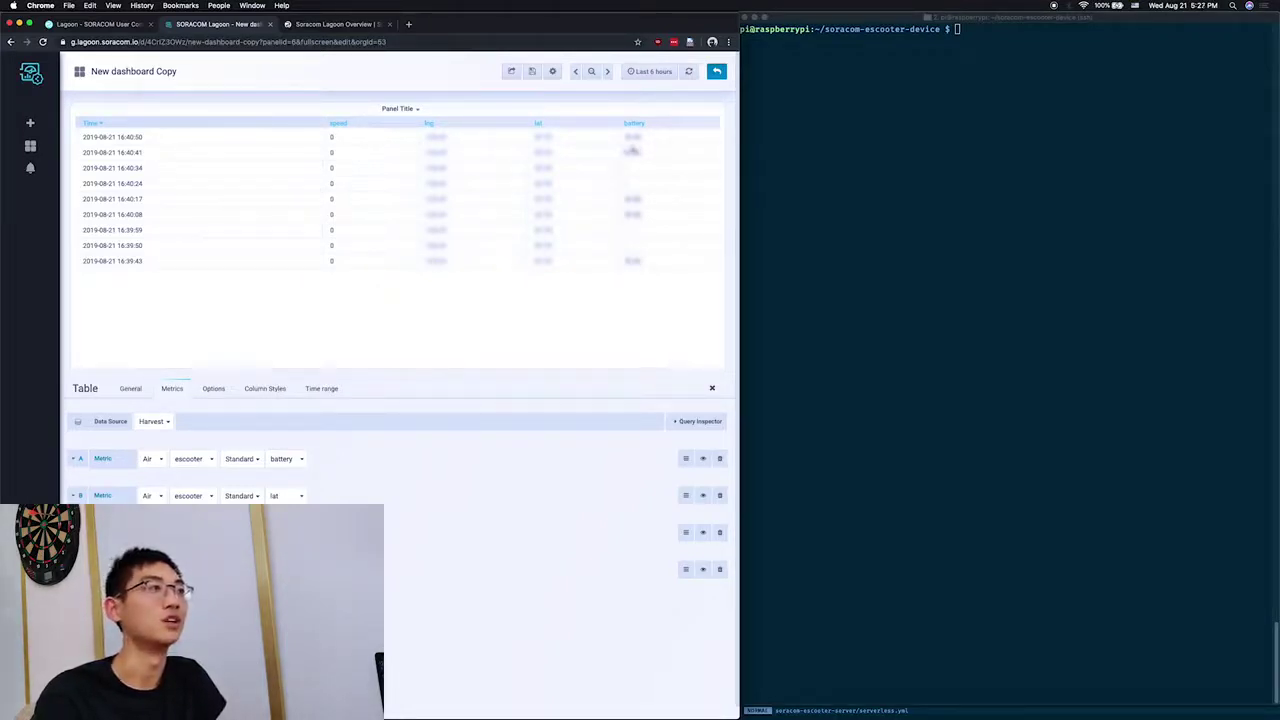
Step: Save the dashboard, leave the editor and drag the table panel beside the battery graph
click(533, 72)
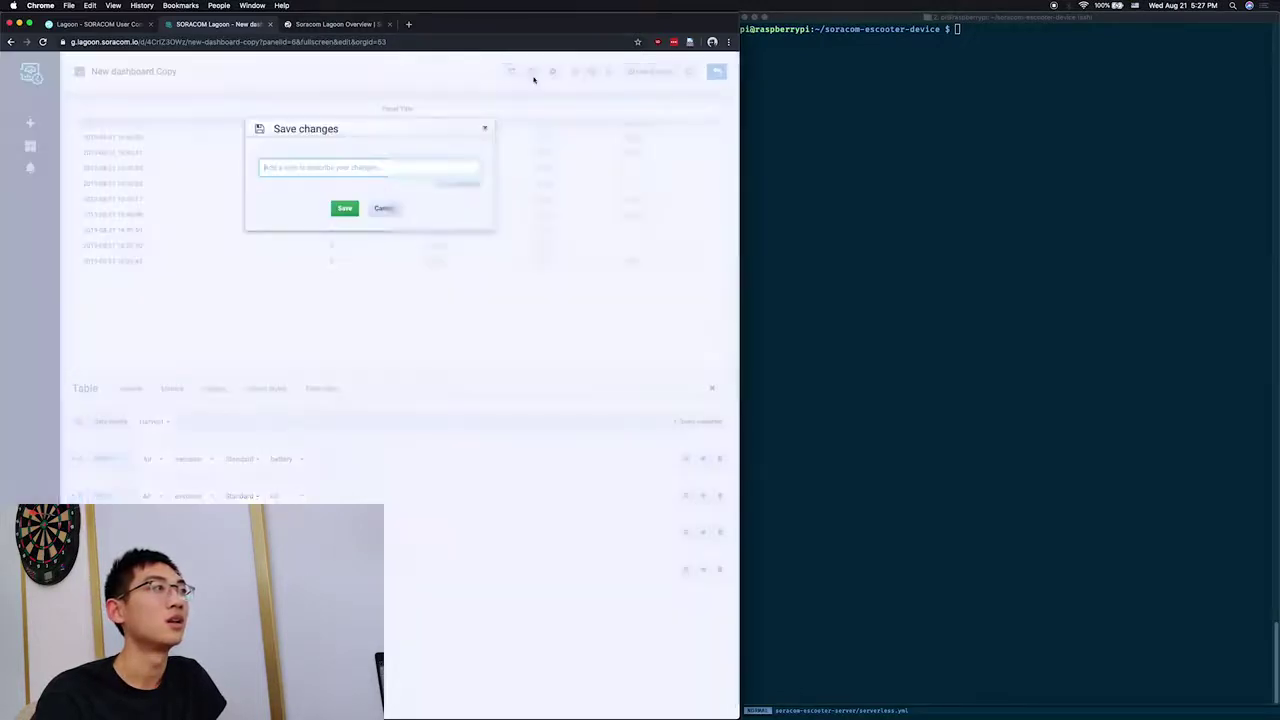
click(343, 206)
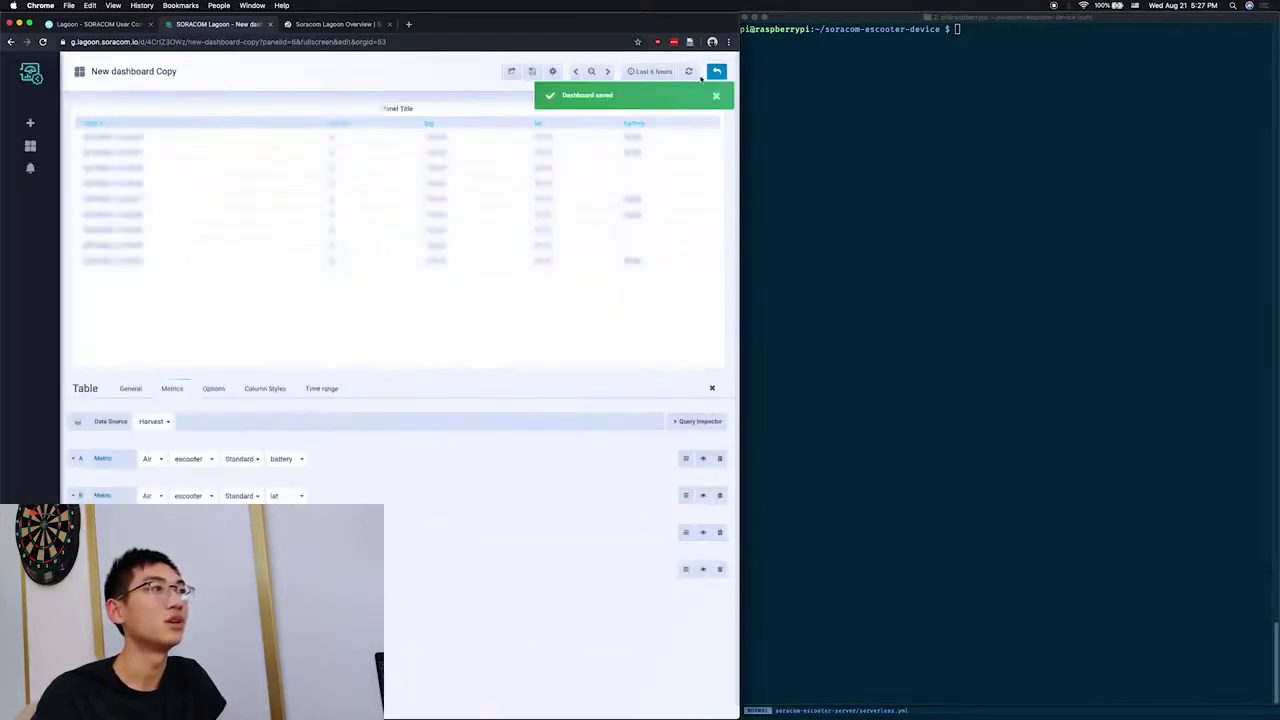
click(716, 71)
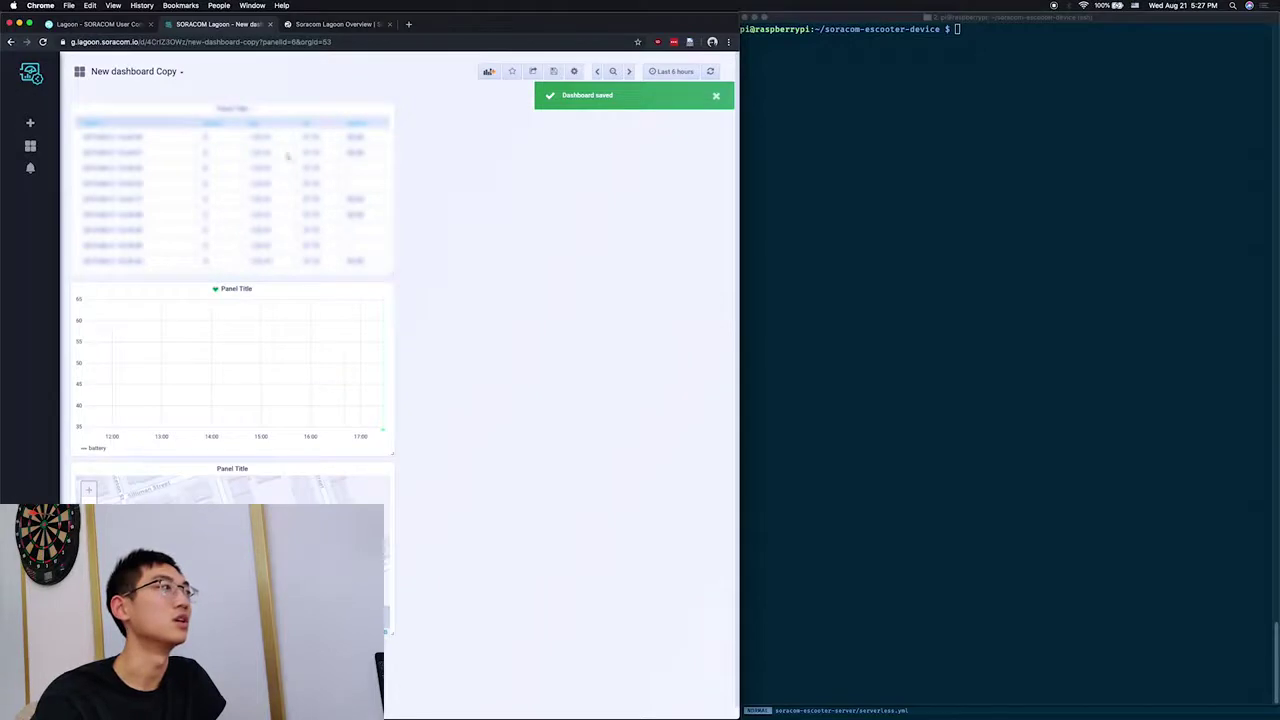
drag(308, 112, 620, 125)
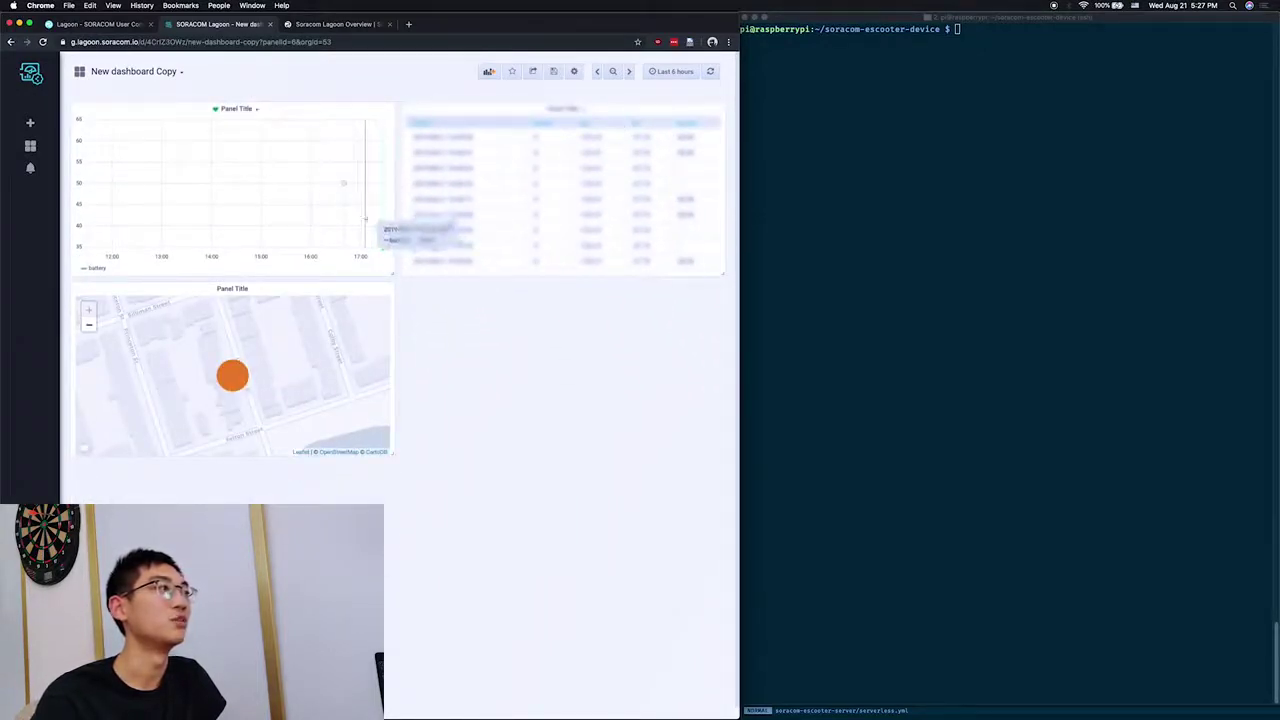